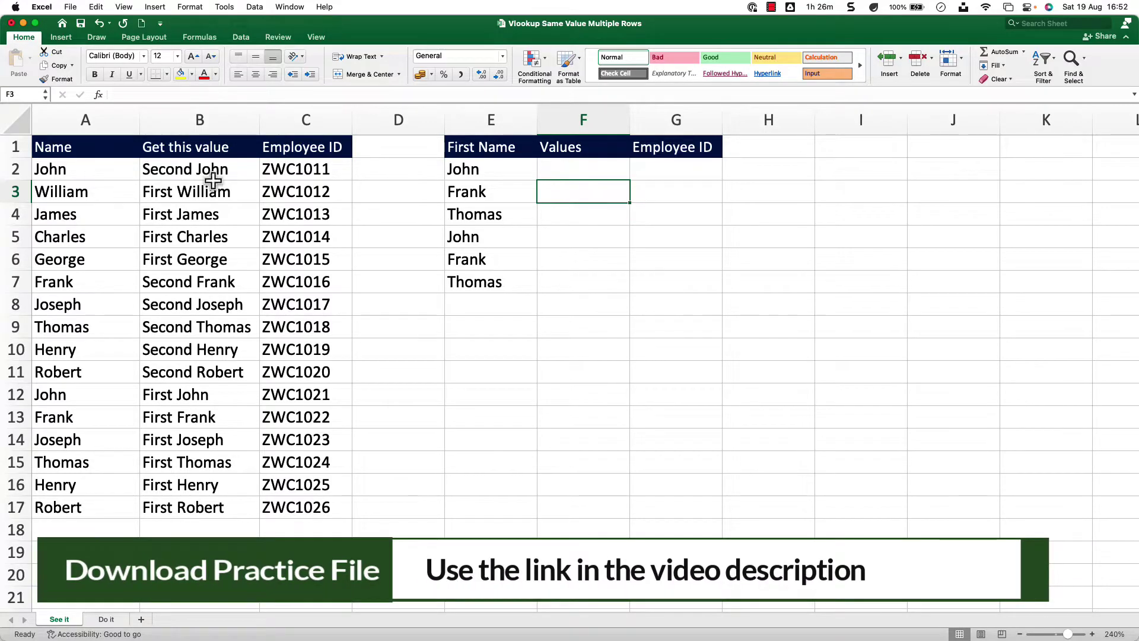
Step: Compare the repeated John in E2 and E5 with its two table entries, Second John and First John
left_click(481, 170)
left_click(489, 234)
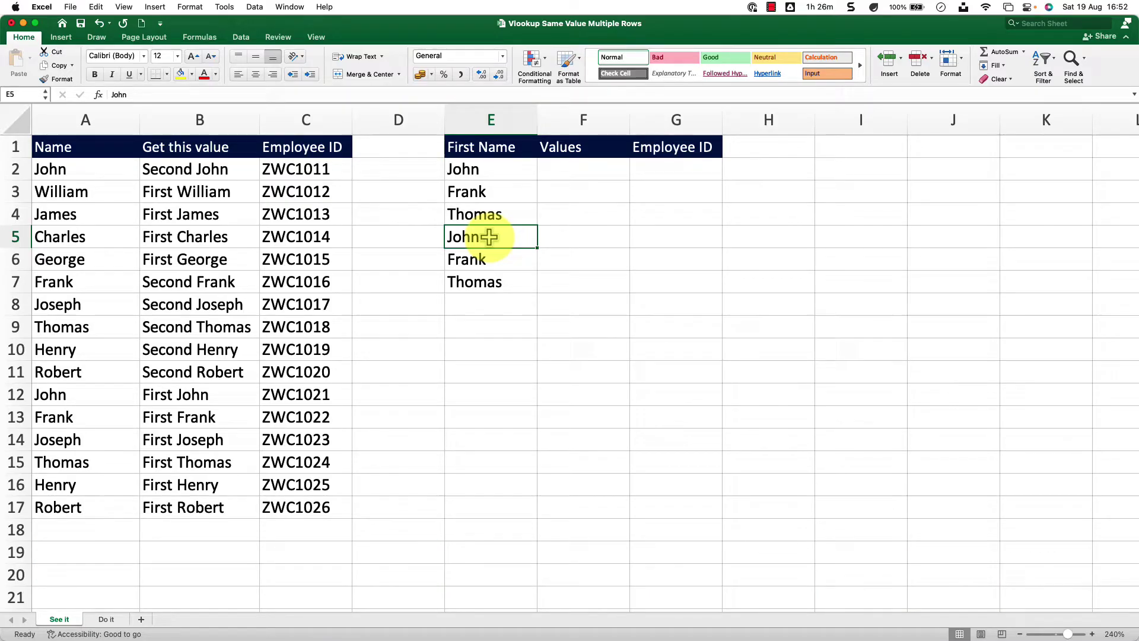
left_click(112, 169)
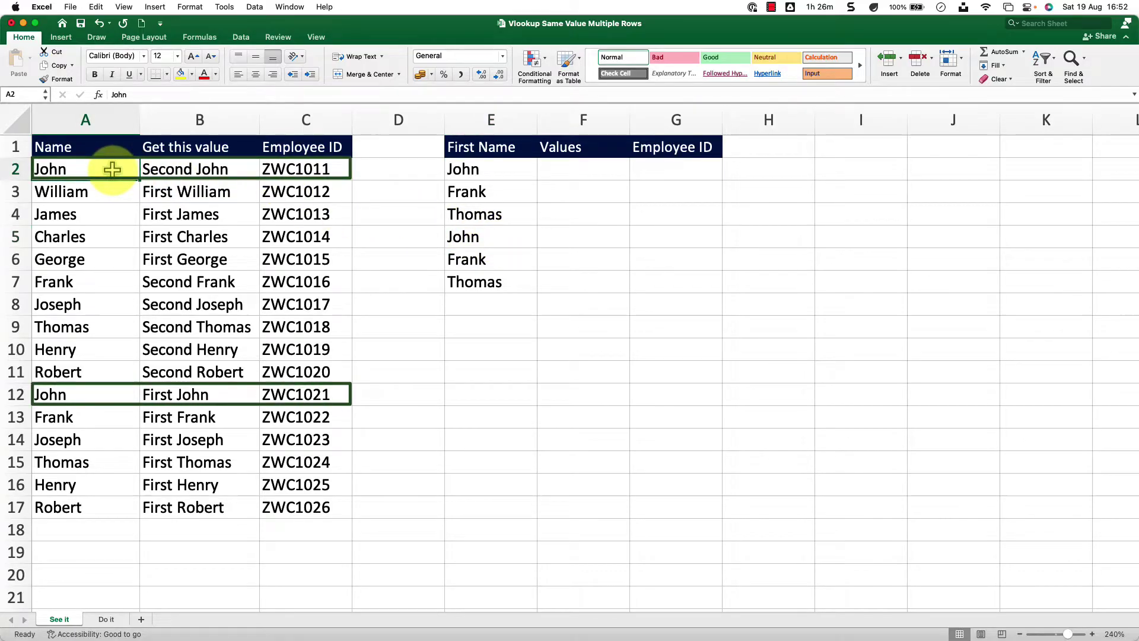
left_click(90, 394)
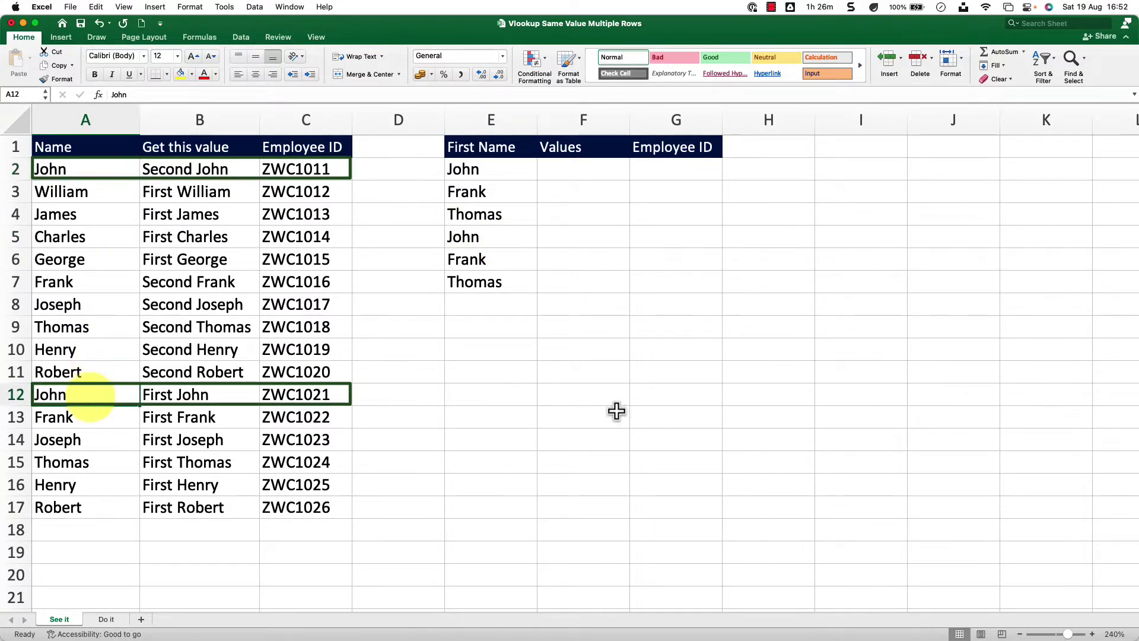
left_click(198, 169)
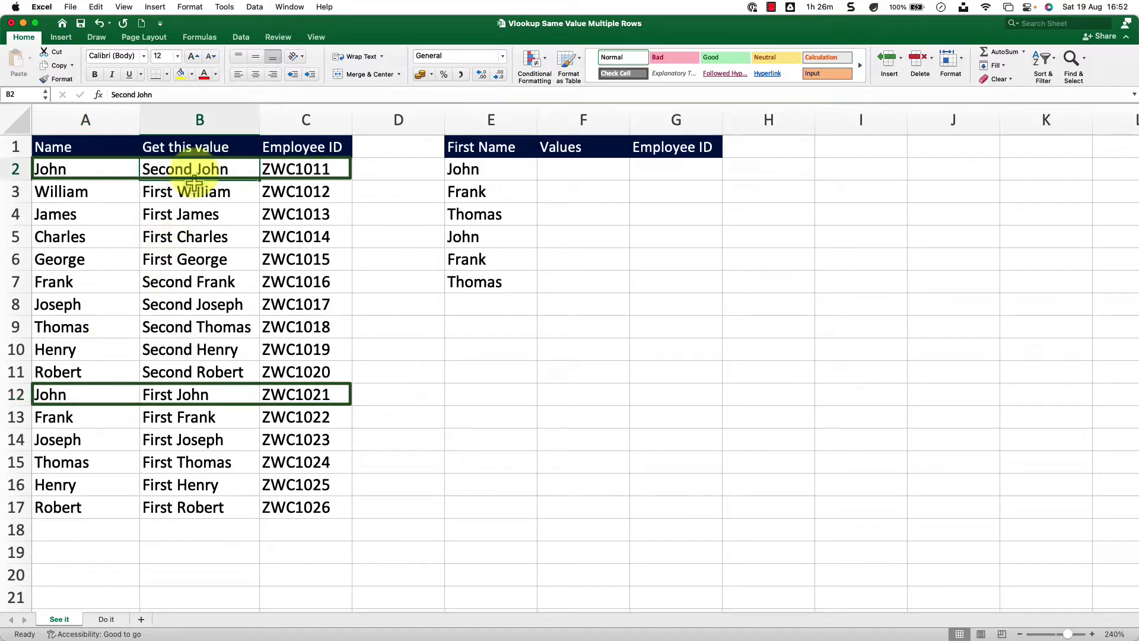
left_click(179, 391)
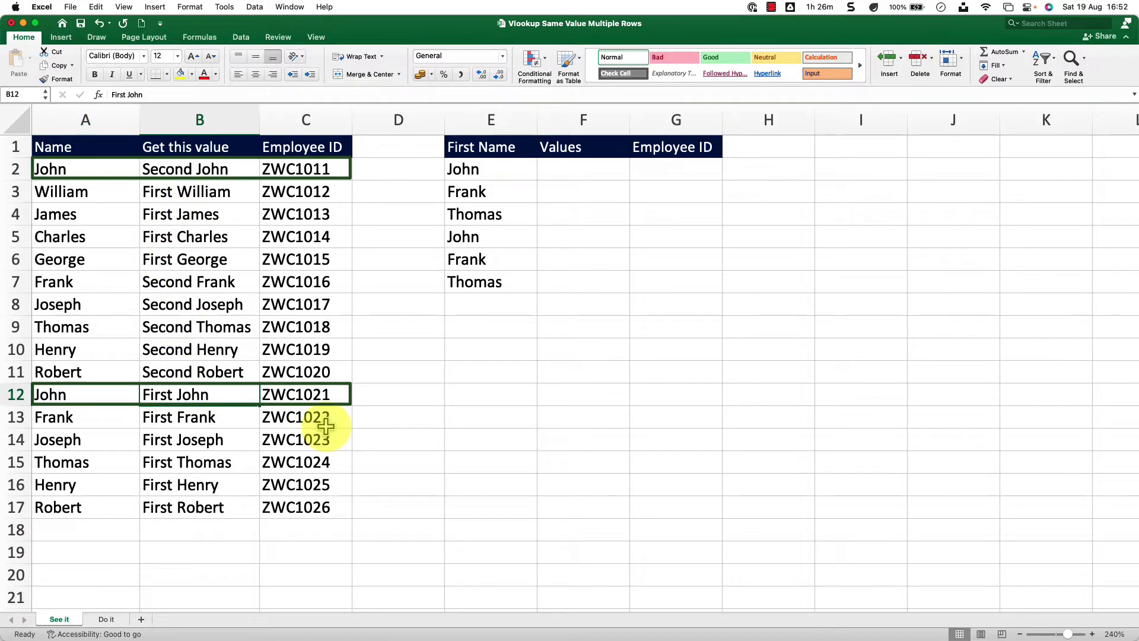
Step: Enter =VLOOKUP(E2, A:B, 2, 0) in F2 and confirm it returns Second John, matching B2
left_click(567, 168)
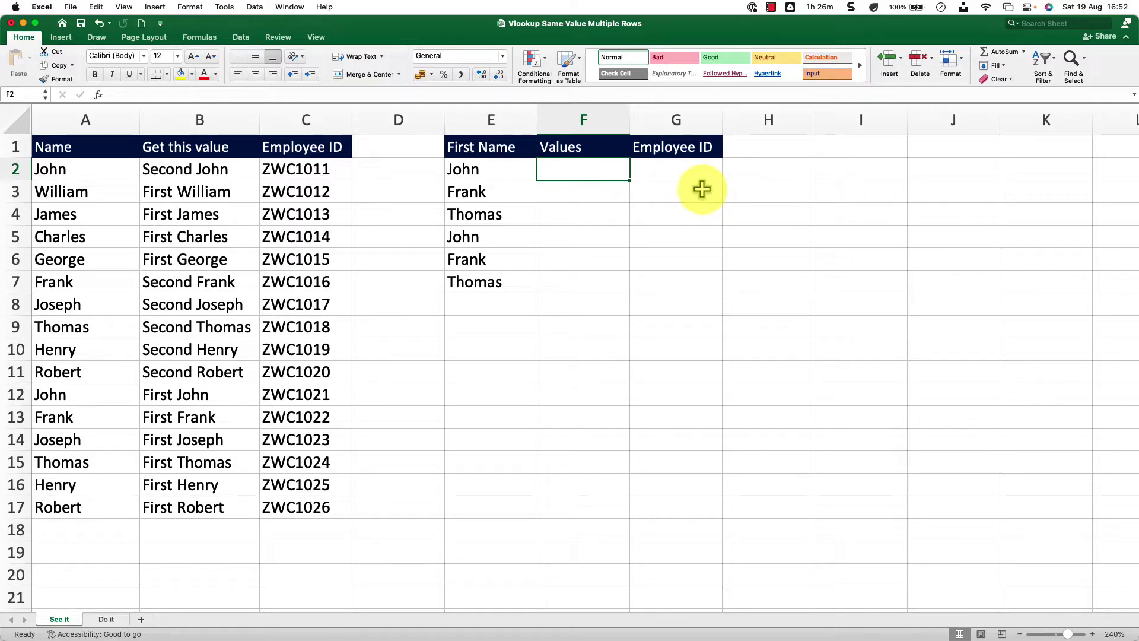
type("=vl")
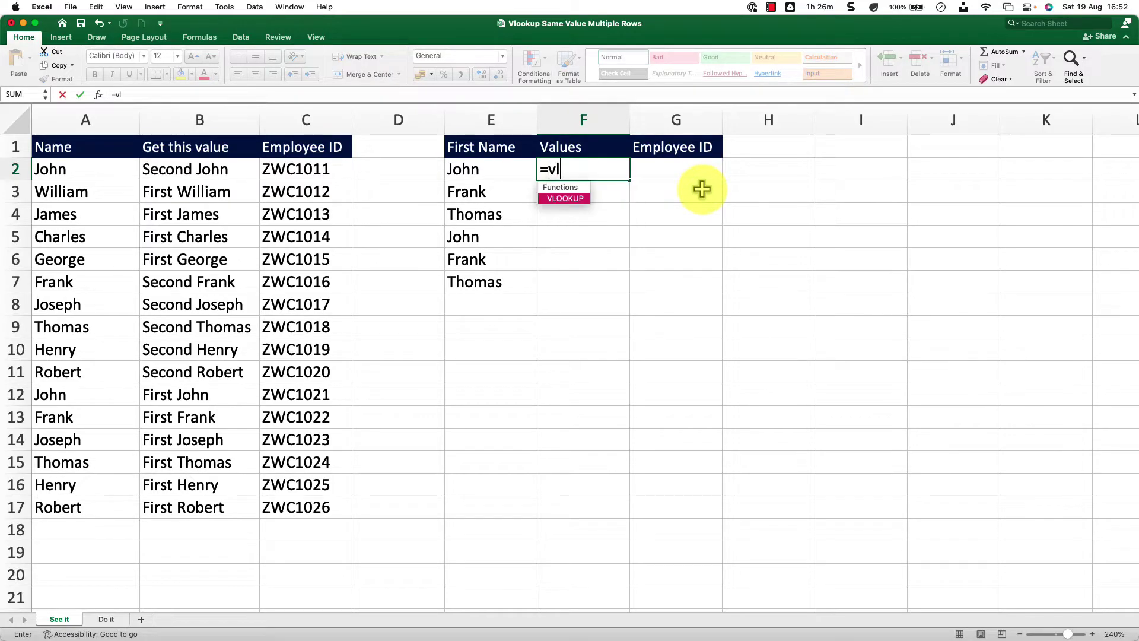
key("Tab")
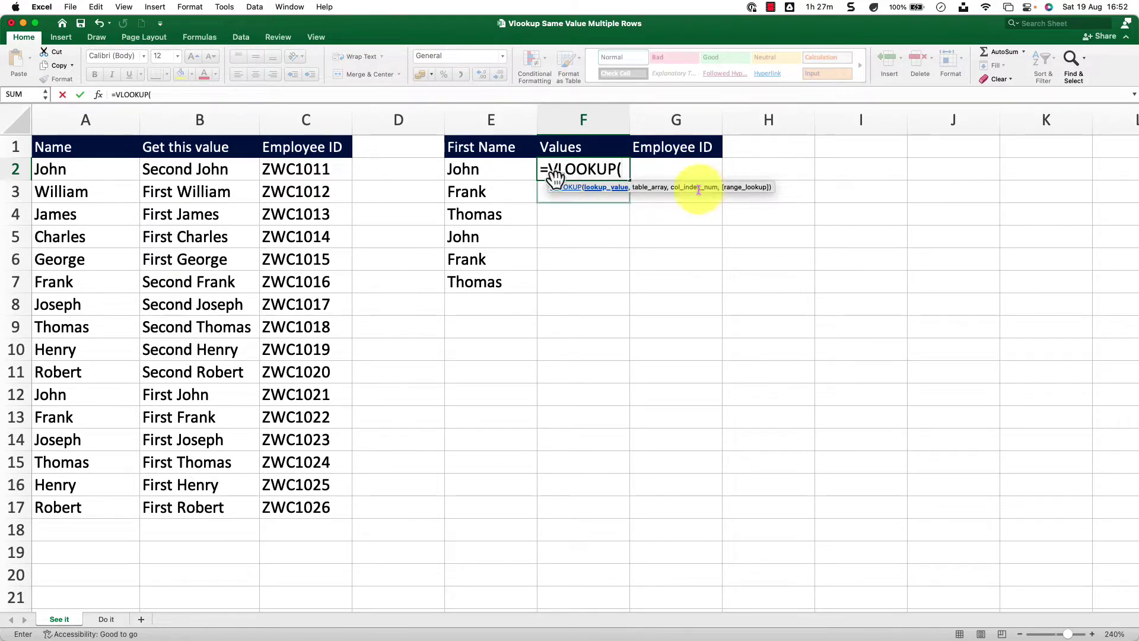
left_click(500, 170)
type(",")
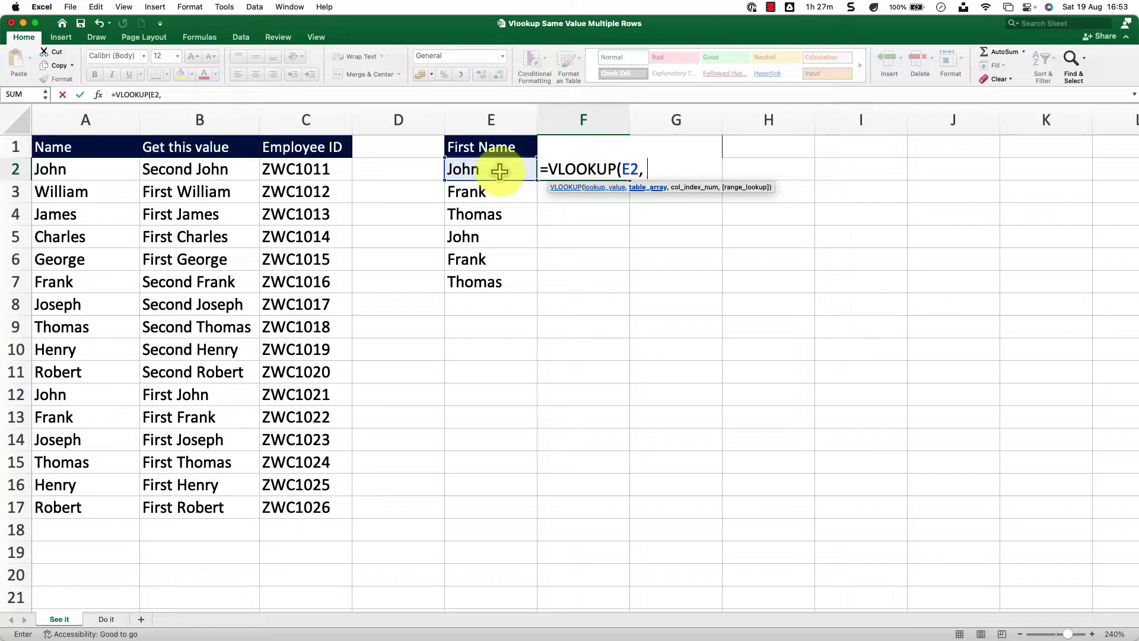
left_click_drag(114, 120, 197, 129)
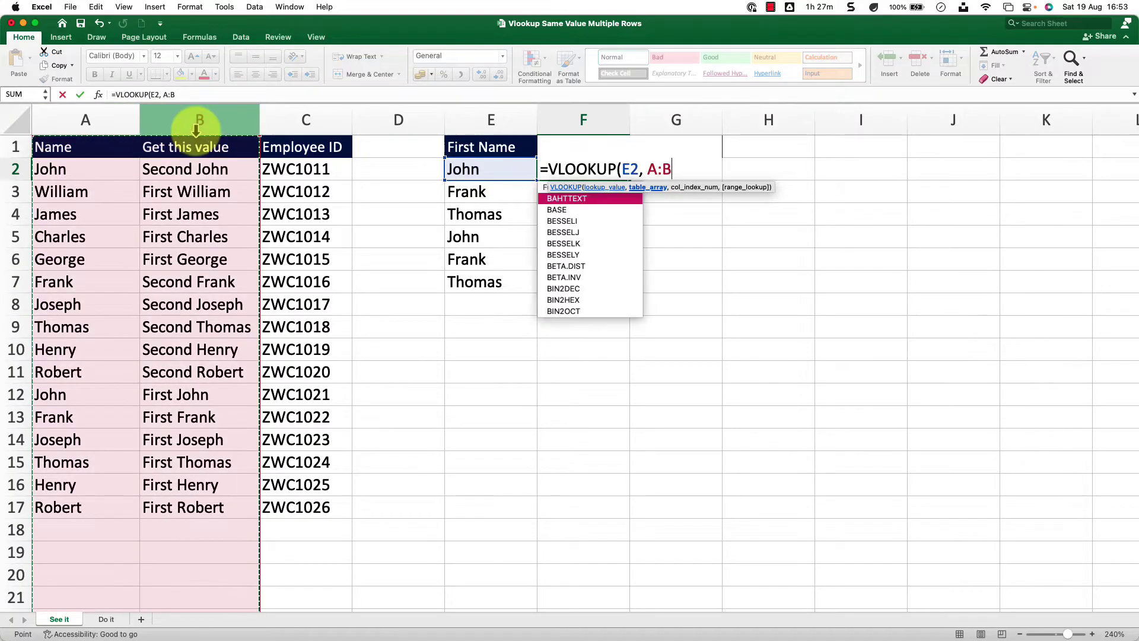
type(", 2")
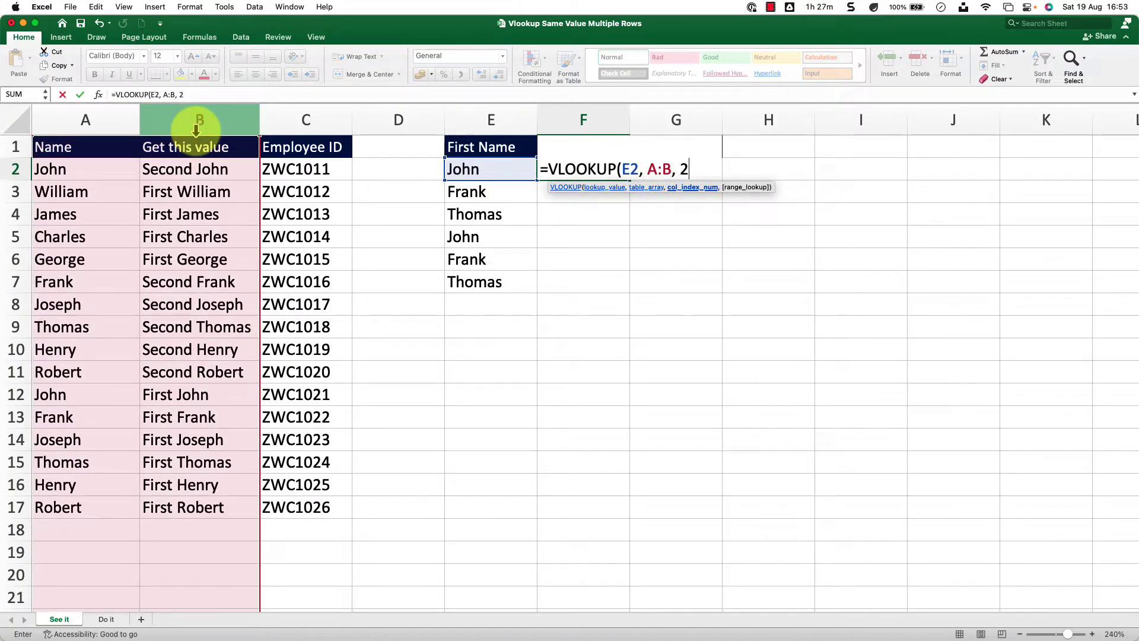
type(", 0")
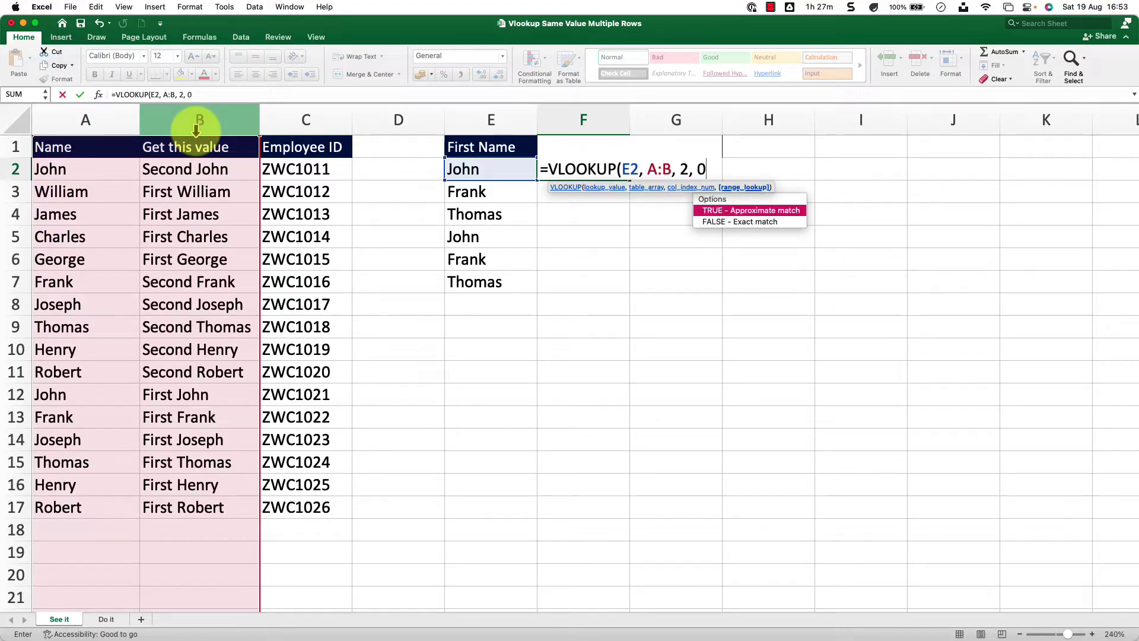
type(")")
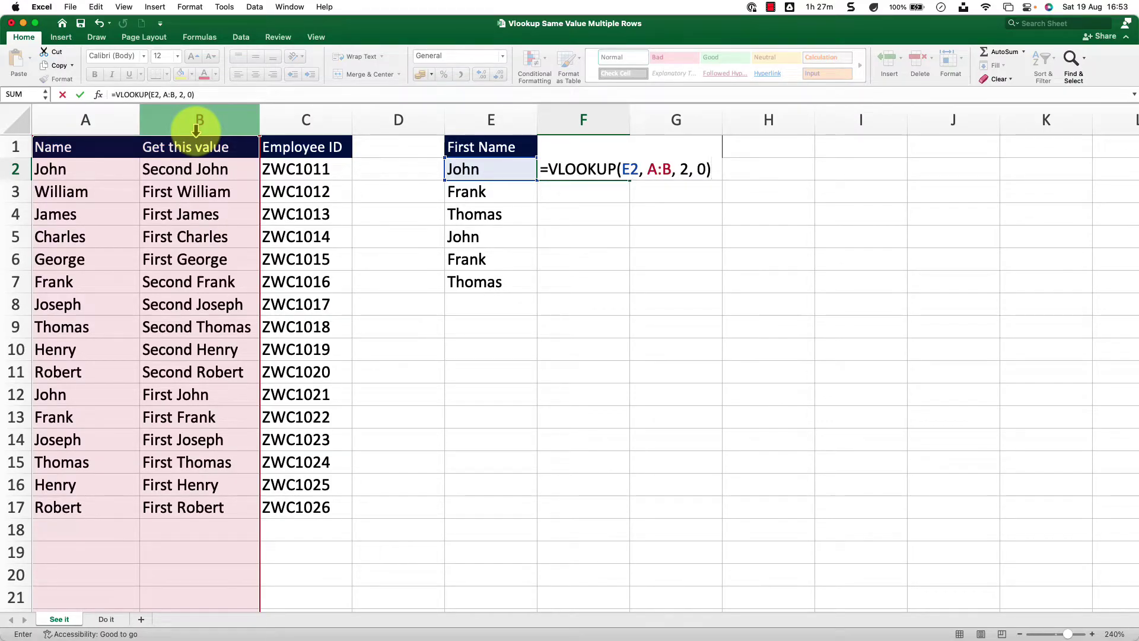
key("Return")
left_click(601, 169)
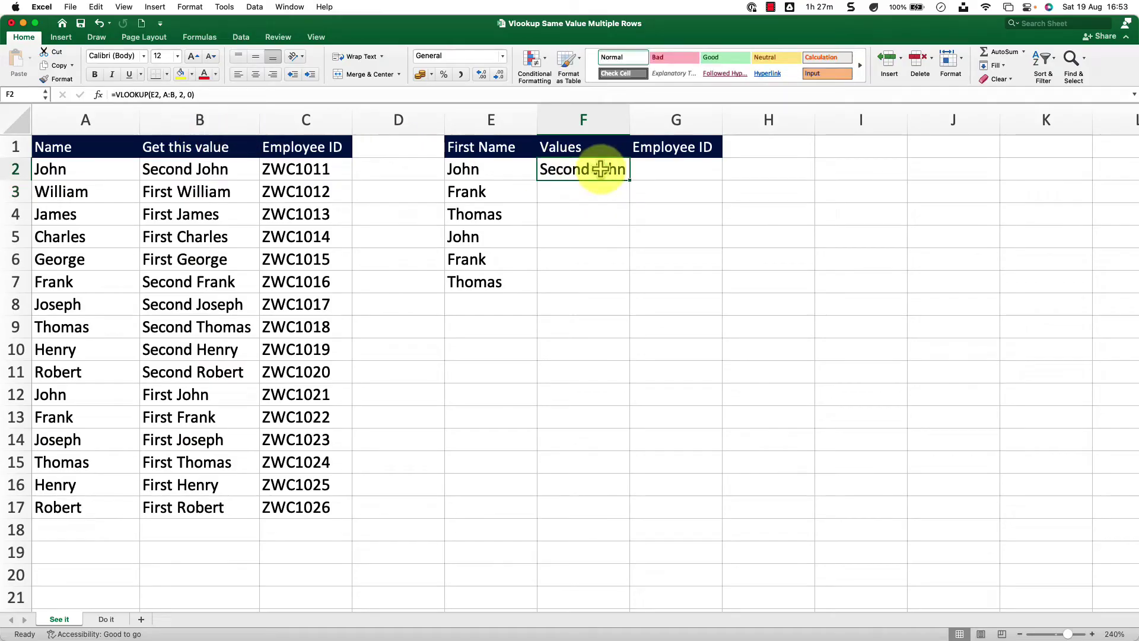
left_click(160, 171)
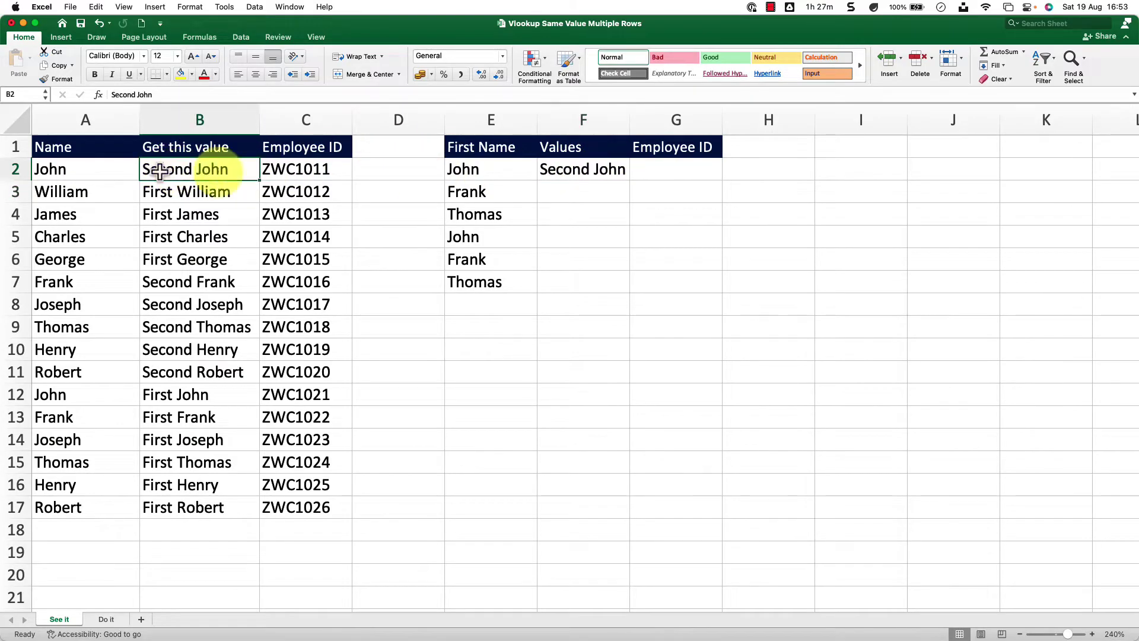
left_click(578, 171)
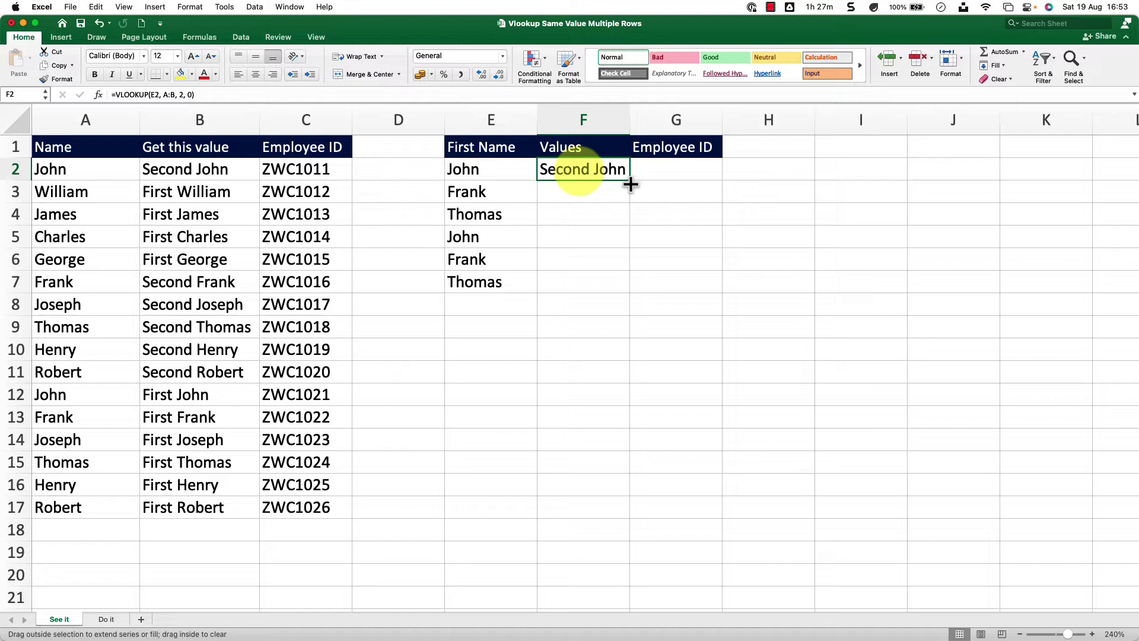
Step: Copy the F2 lookup down to F7 and compare F5's result with the First John row 12
left_click_drag(630, 184, 627, 284)
left_click(591, 240)
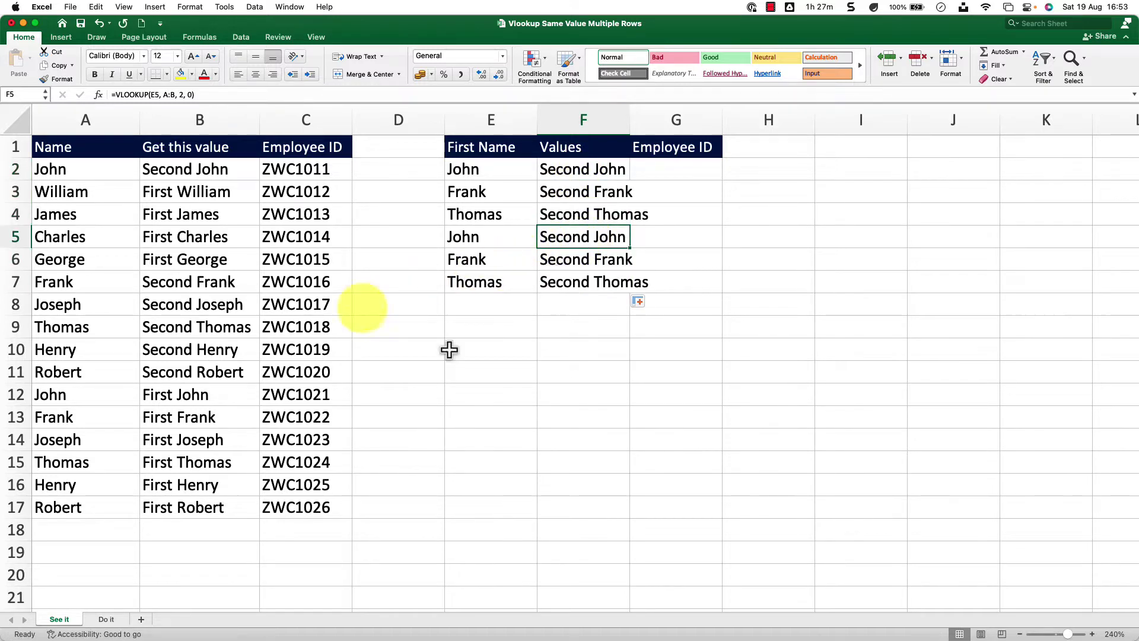
left_click_drag(51, 394, 191, 394)
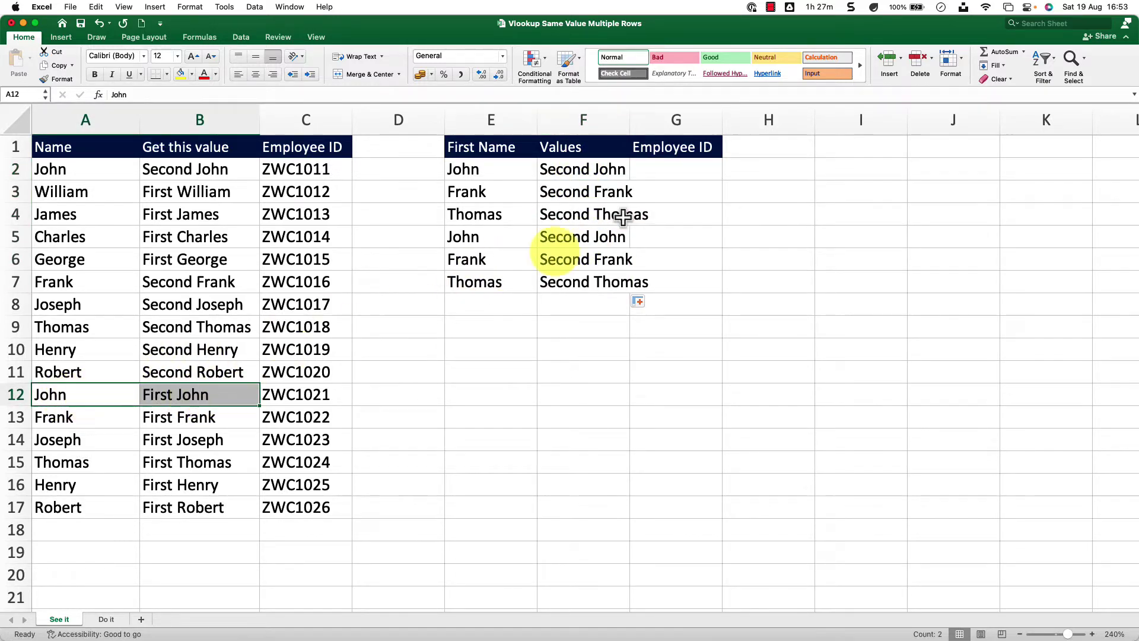
left_click(584, 240)
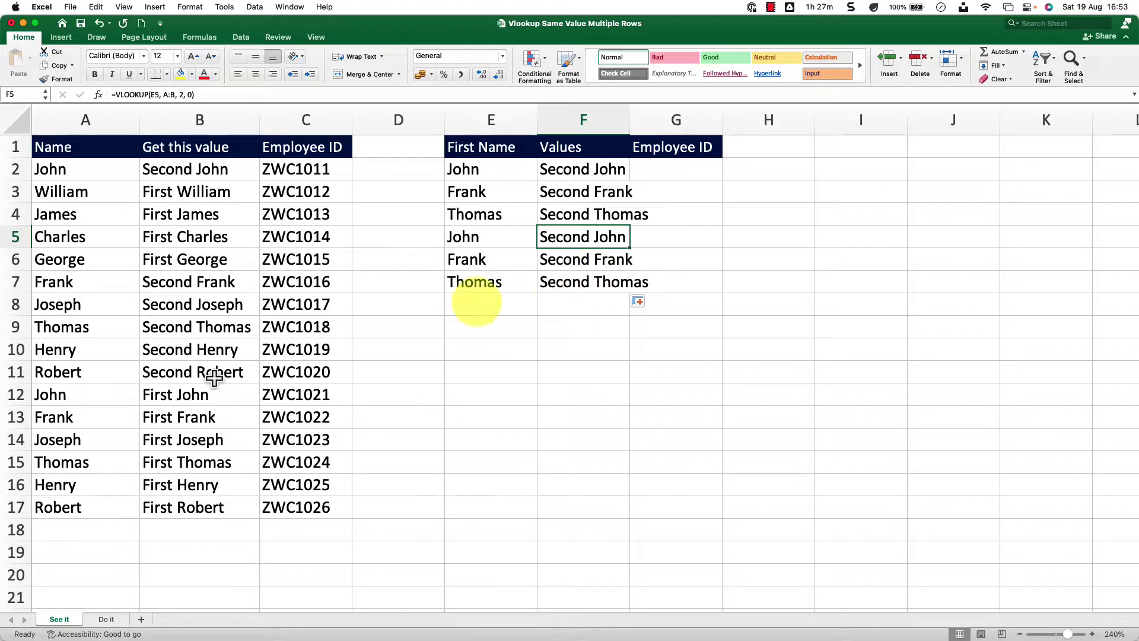
Step: Highlight the John rows 2 to 17, inspect F4, and select the results F2:F7
left_click_drag(82, 394, 194, 507)
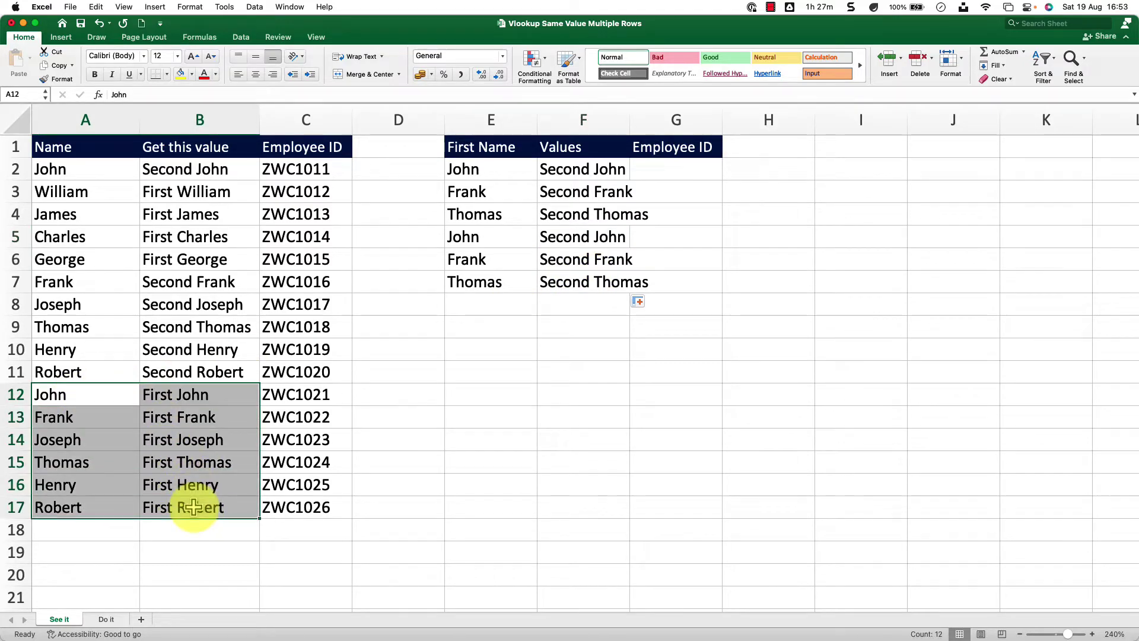
left_click_drag(96, 170, 216, 170)
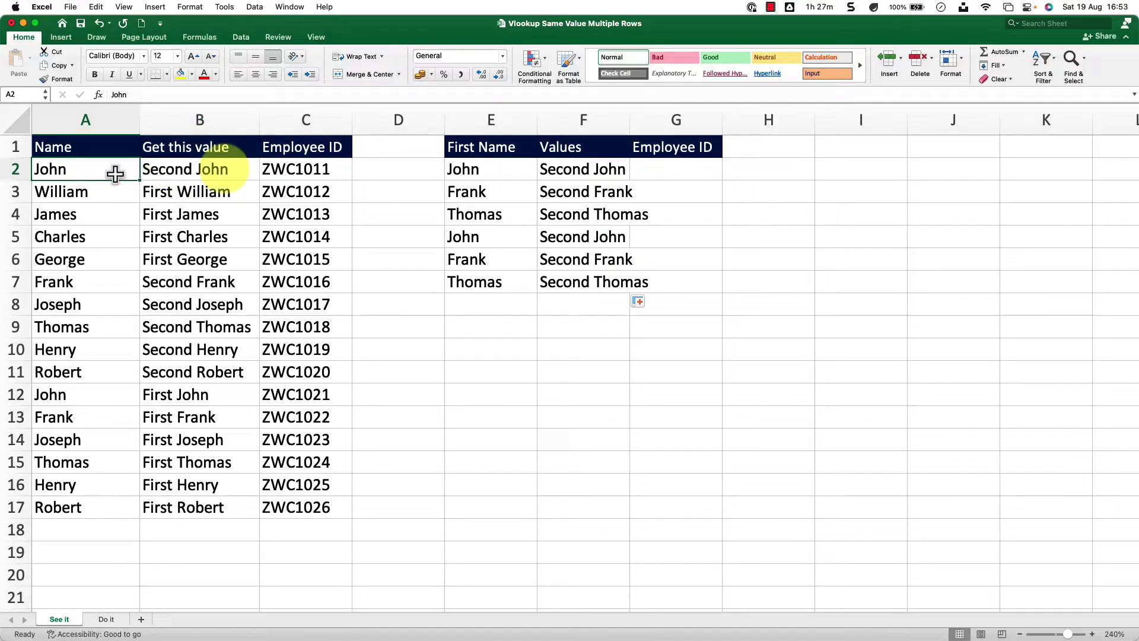
left_click_drag(115, 170, 186, 382)
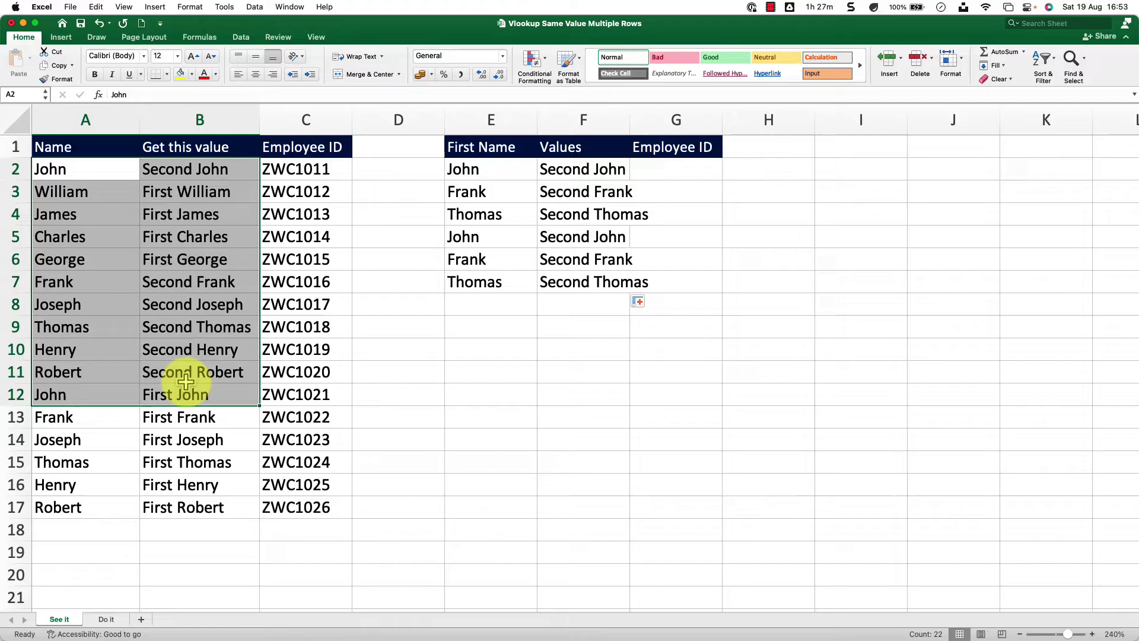
left_click(569, 214)
left_click(584, 170)
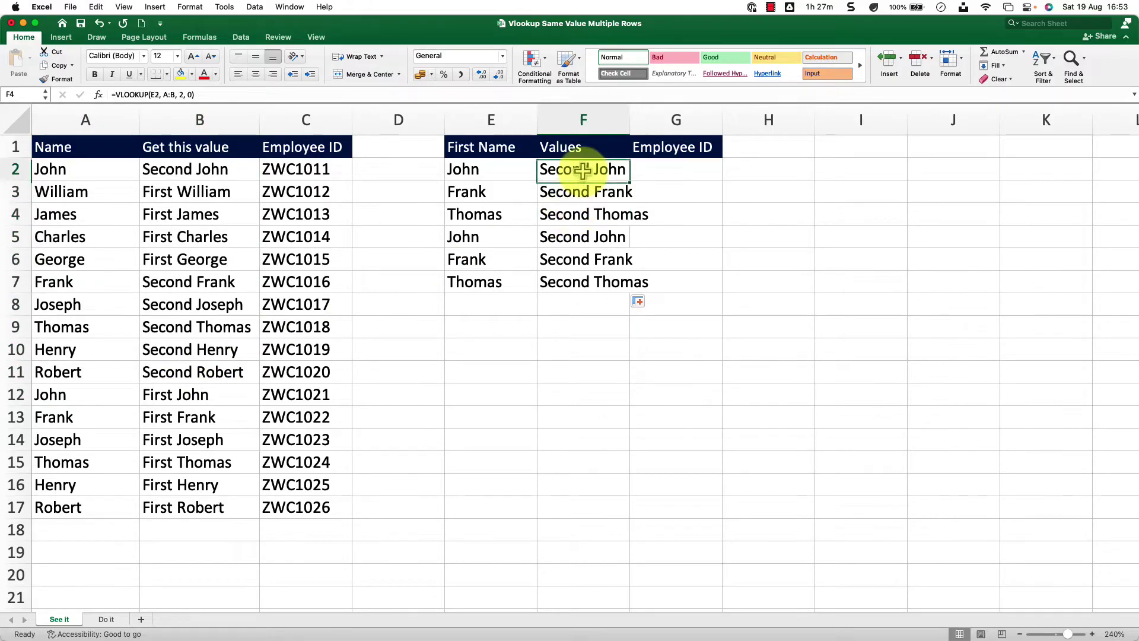
left_click_drag(584, 171, 589, 285)
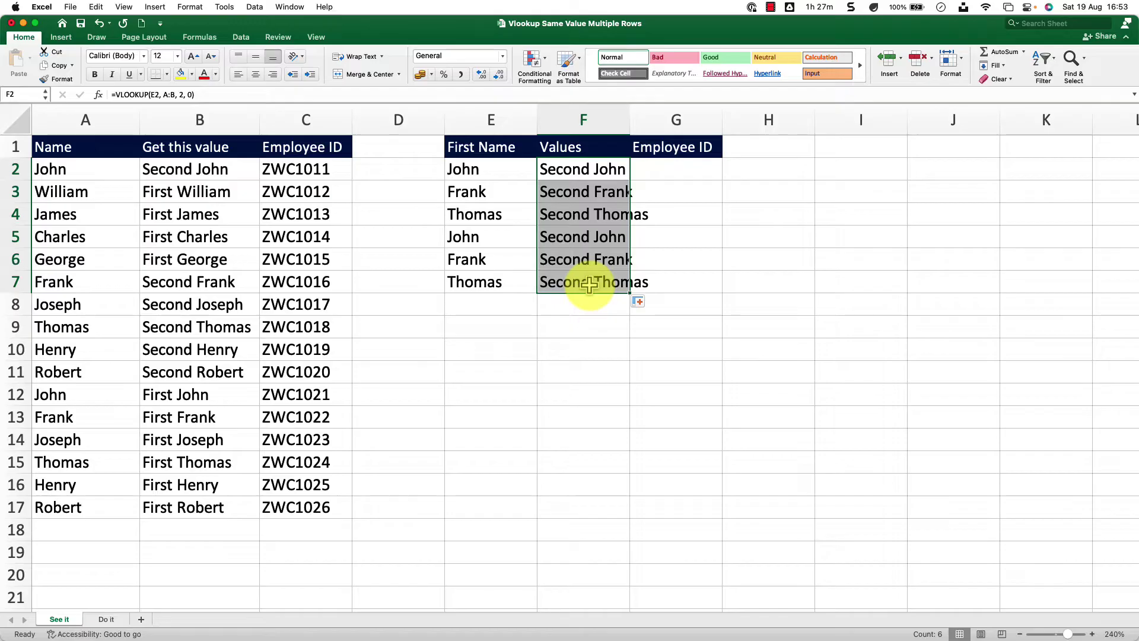
Step: Delete the lookup results in F2:F7, then select the Name column A
key("Delete")
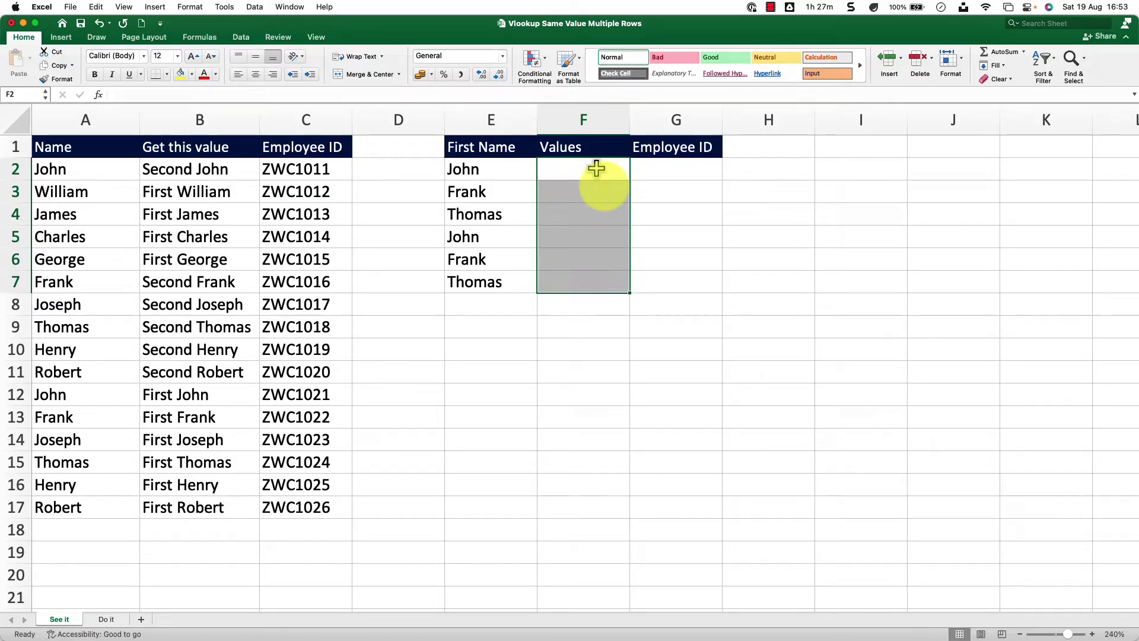
left_click(593, 170)
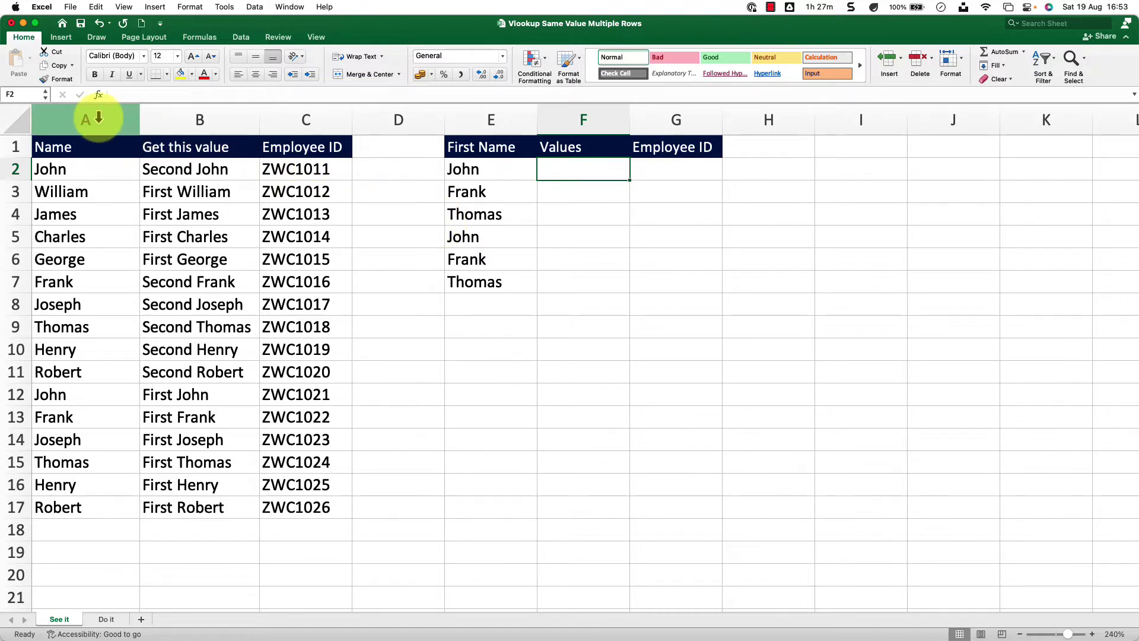
left_click(96, 117)
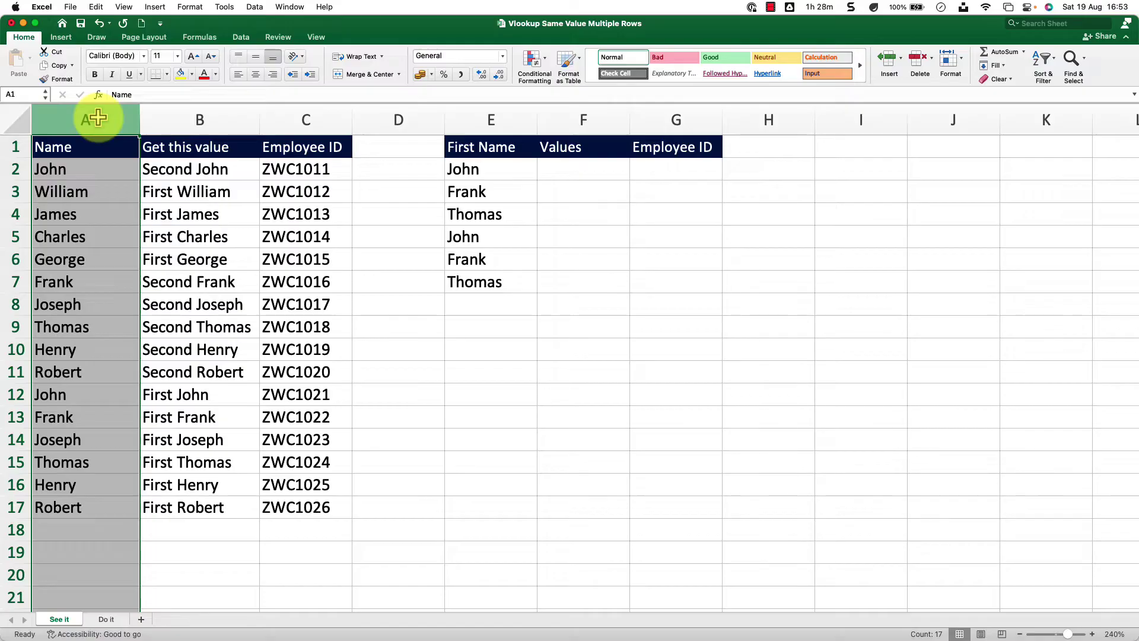
Step: Insert a new column before Name, widen it, and give it the header 'Temp' in A1
right_click(94, 121)
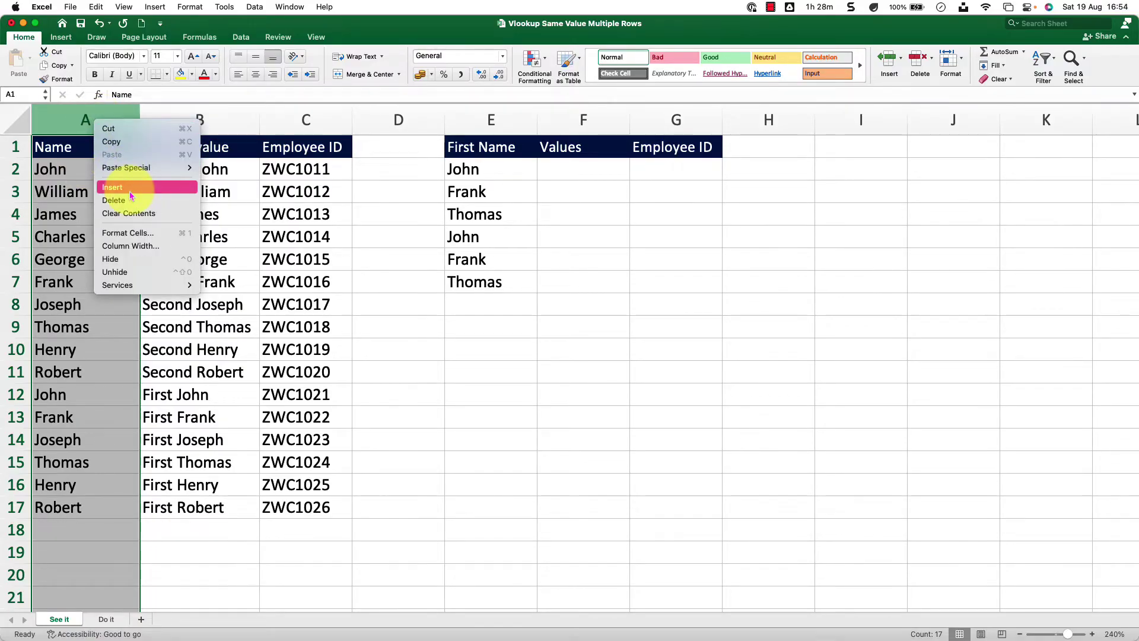
left_click(131, 196)
left_click(76, 148)
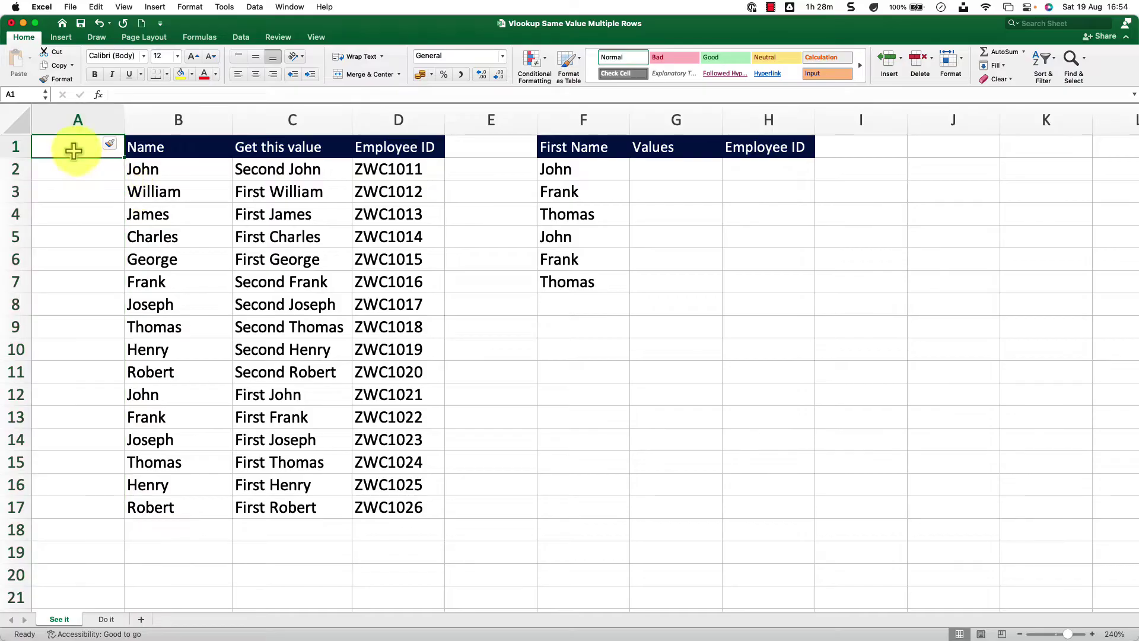
left_click(119, 122)
left_click_drag(123, 118, 284, 118)
left_click(186, 144)
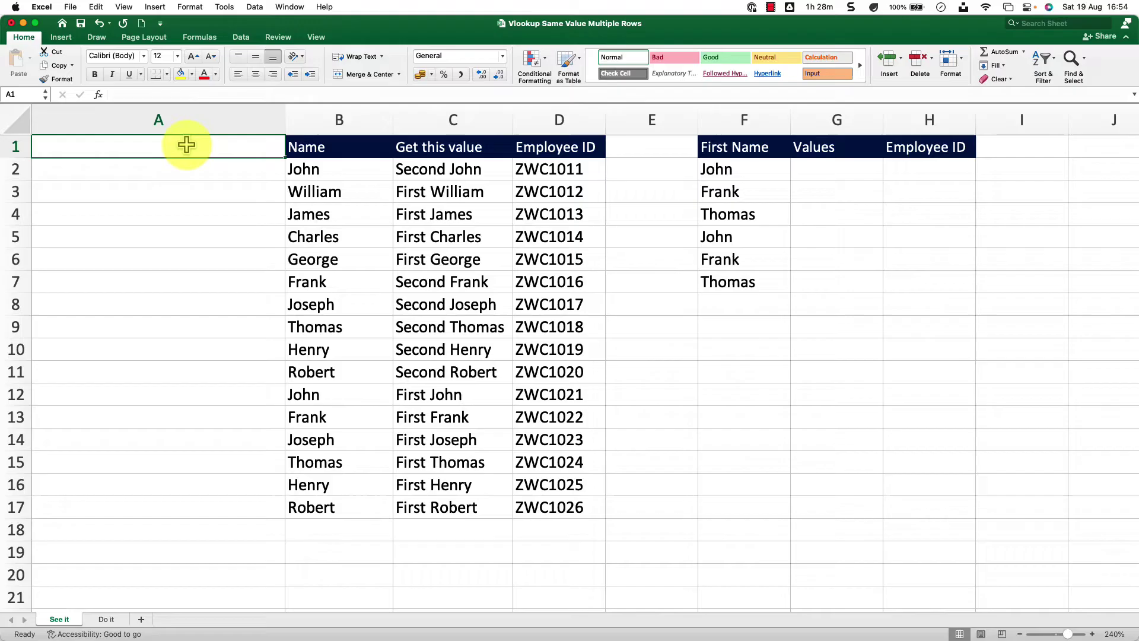
type("Temp")
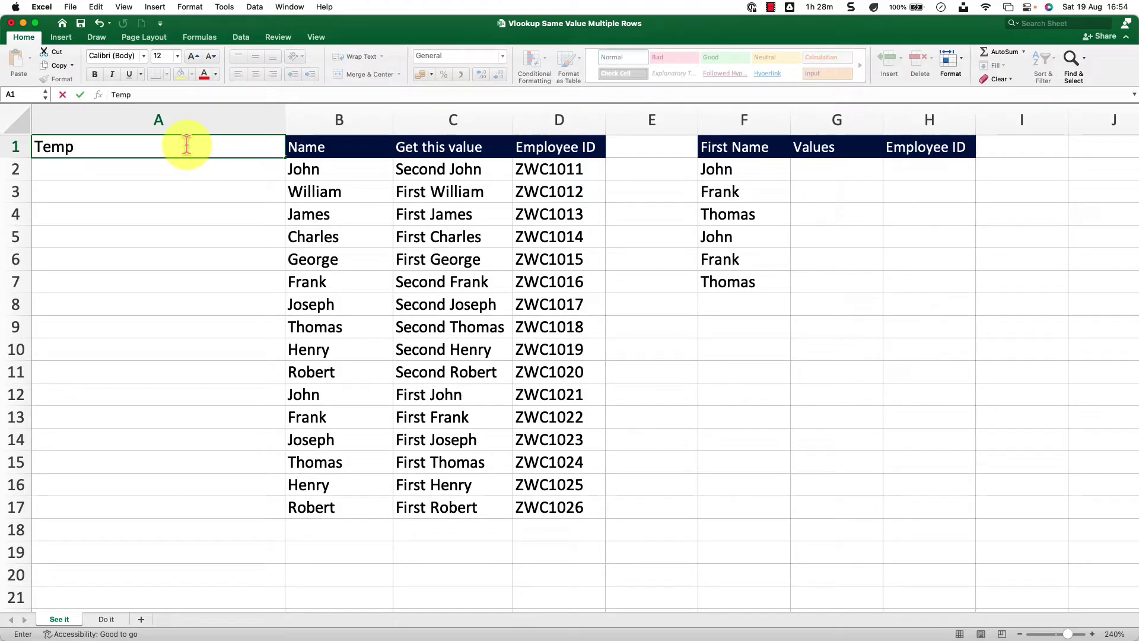
key("Return")
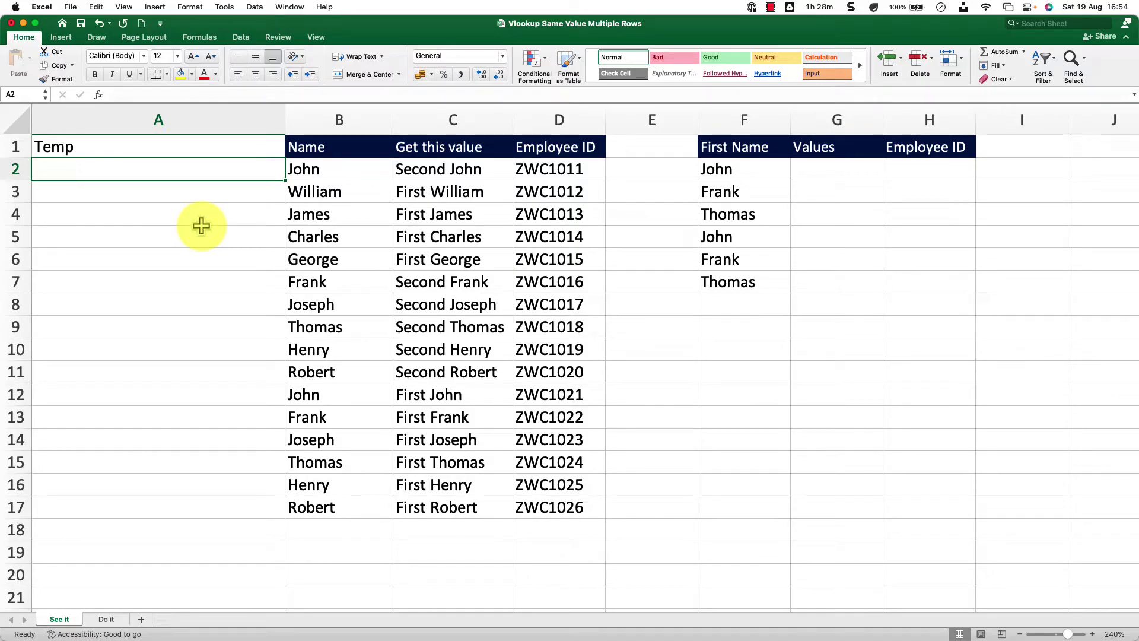
Step: Type =COUNTIF(B2:B$17, B2) in A2 to count John across the name list B2:B17
left_click(326, 168)
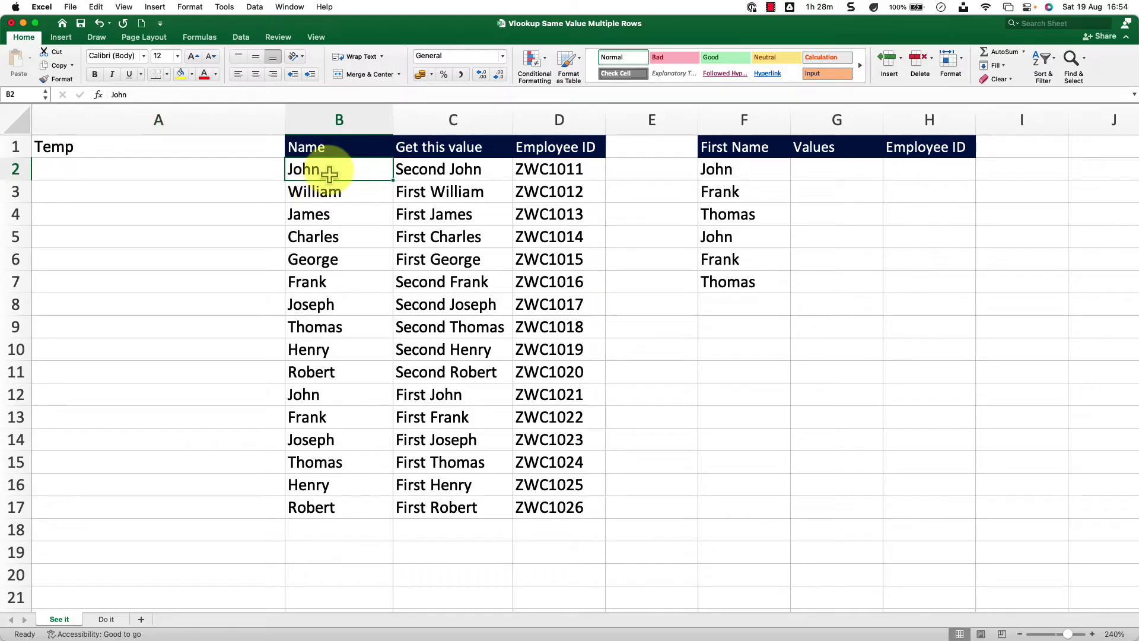
left_click_drag(329, 173, 331, 507)
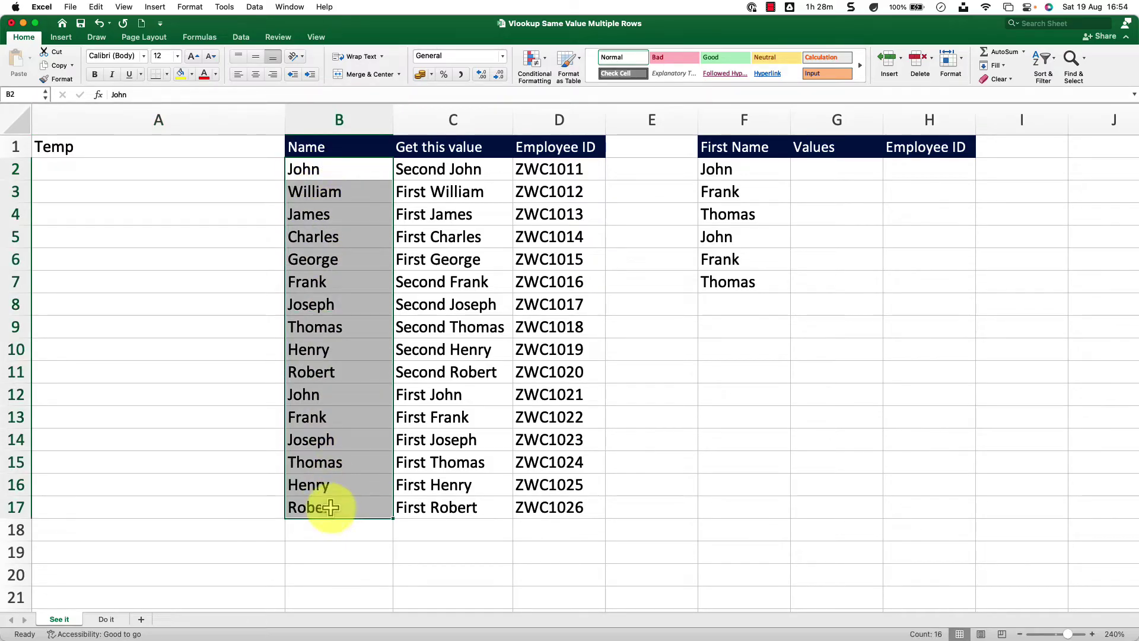
left_click(212, 172)
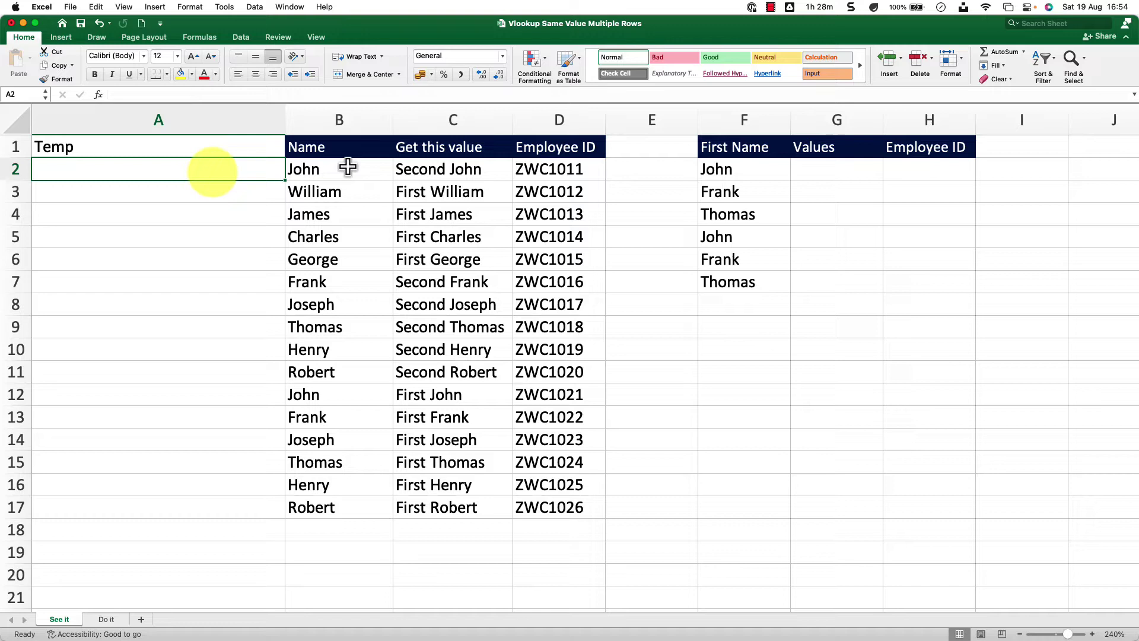
type("=count")
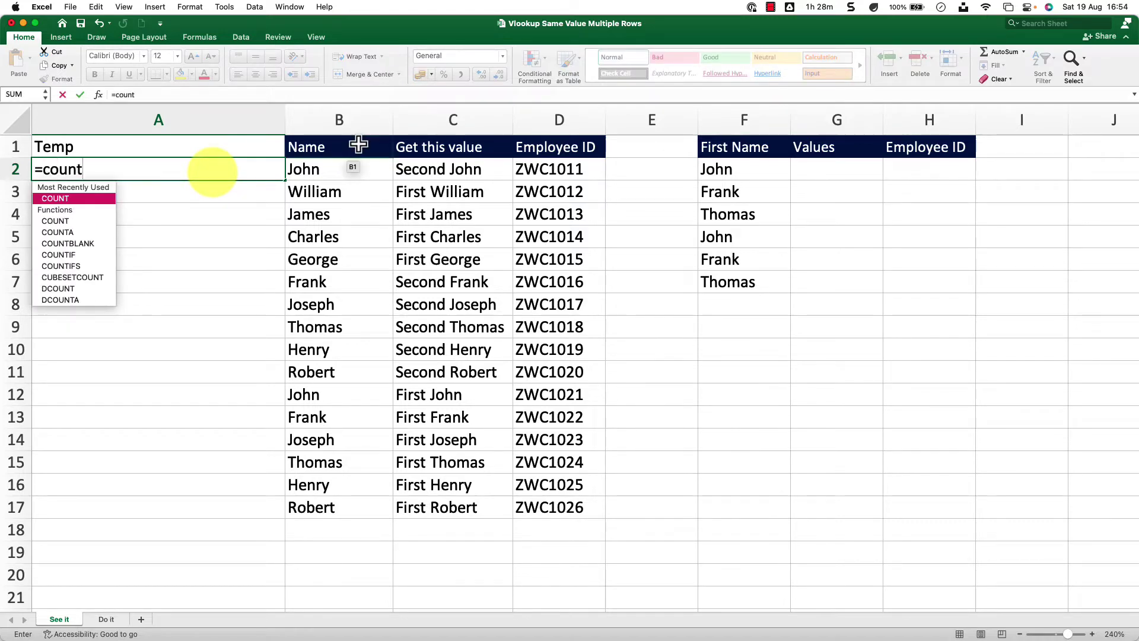
type("i")
key("Tab")
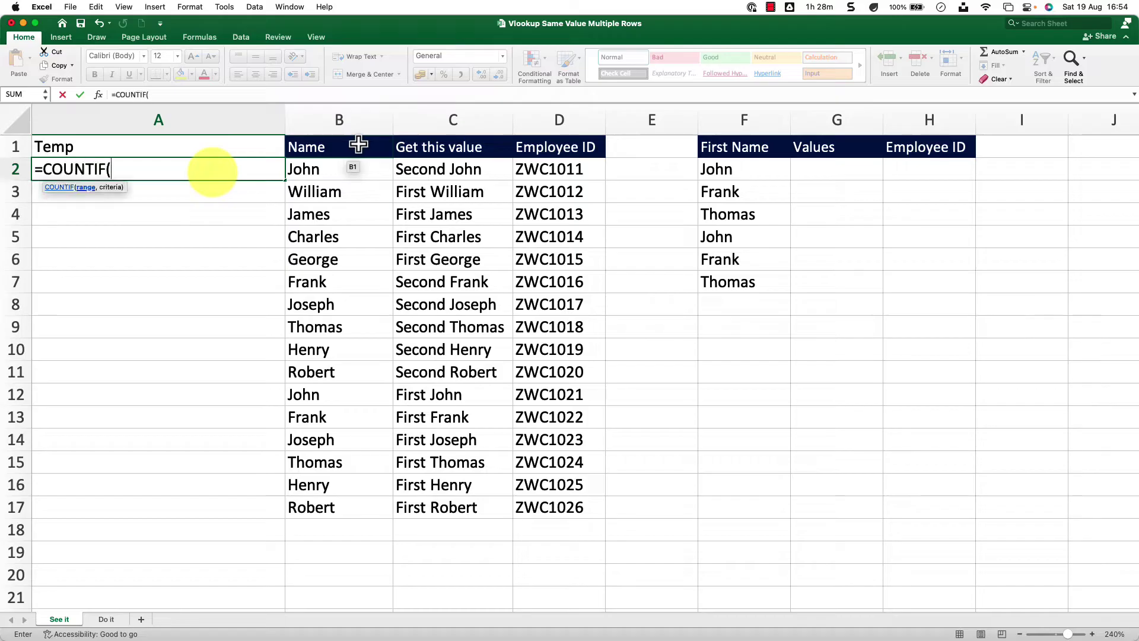
left_click_drag(304, 170, 361, 506)
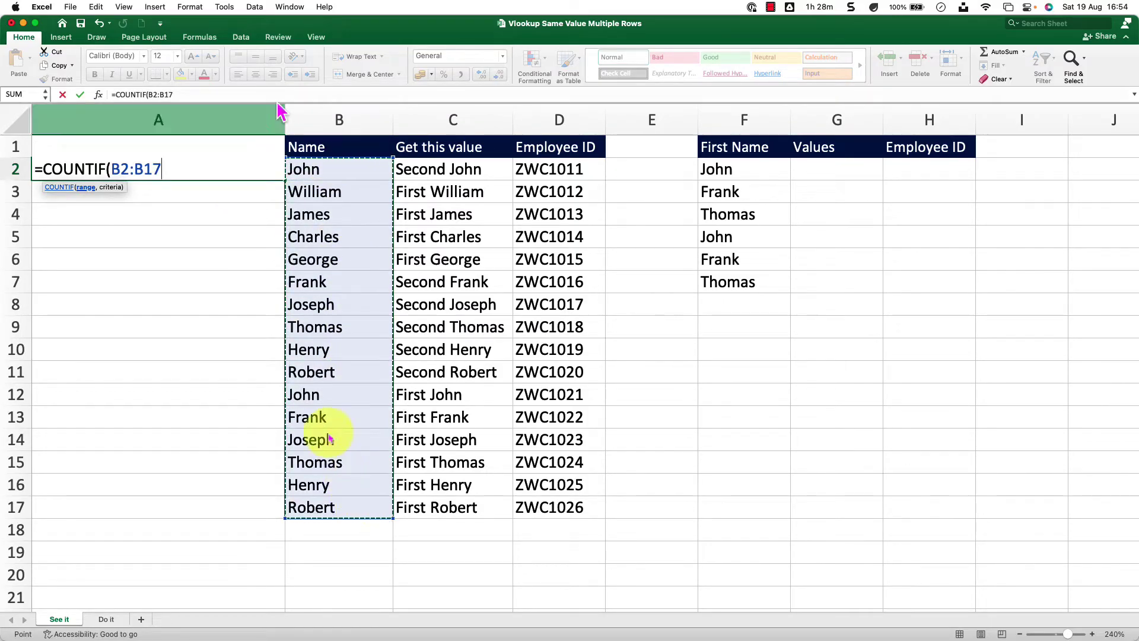
left_click(178, 96)
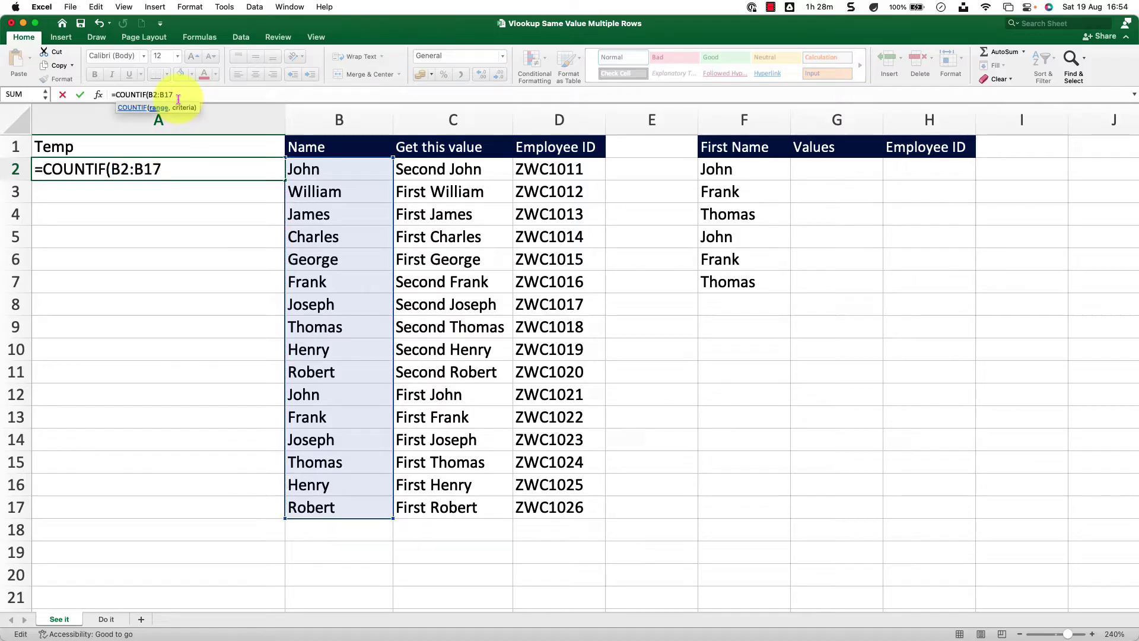
left_click(165, 96)
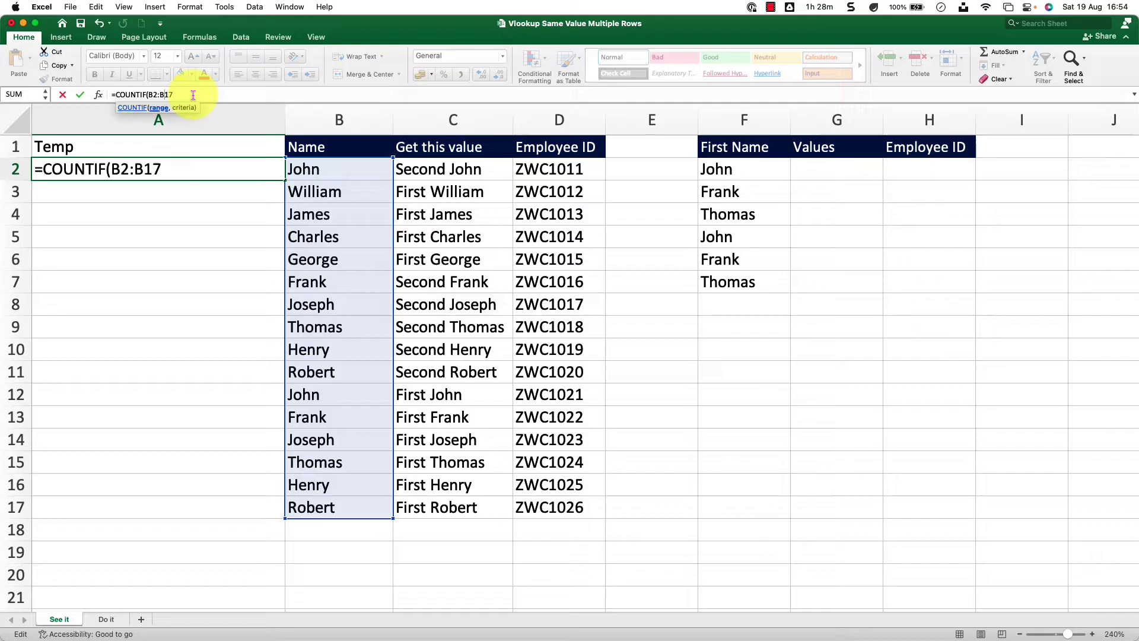
type("$")
type(",")
left_click(333, 169)
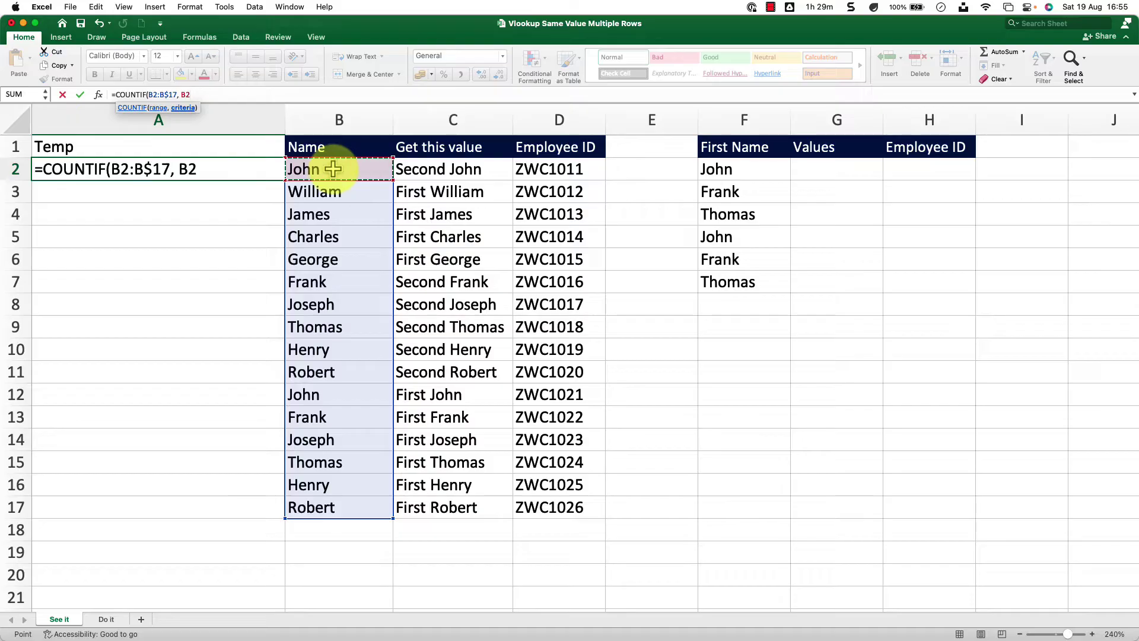
type(")")
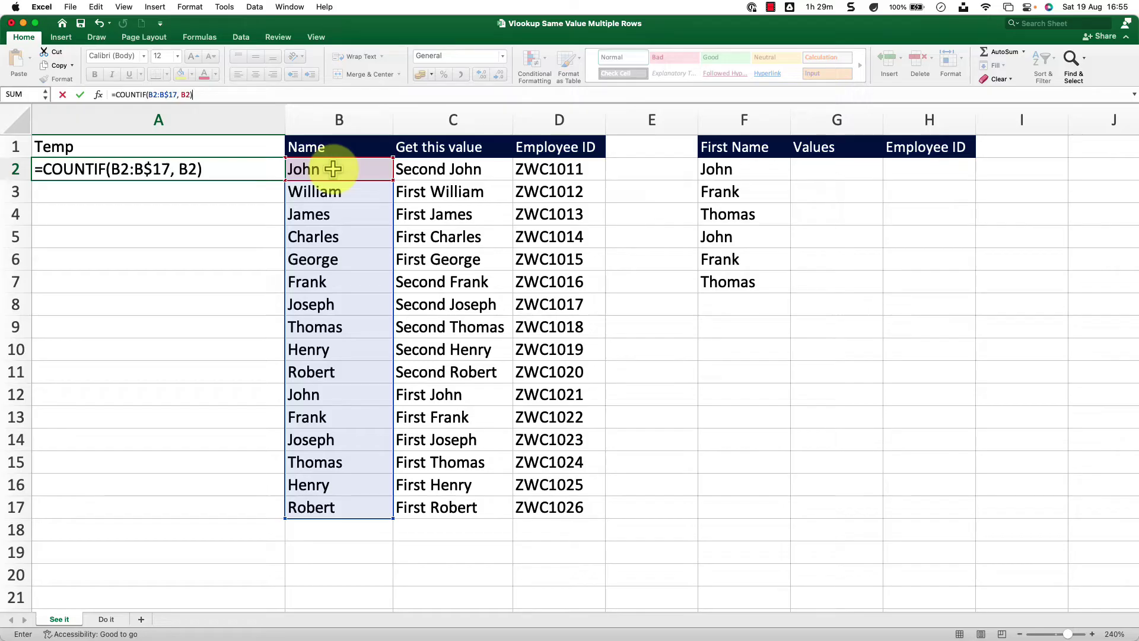
Step: Commit the COUNTIF in A2, copy it to A3 and A4, and check their adjusted ranges
key("Return")
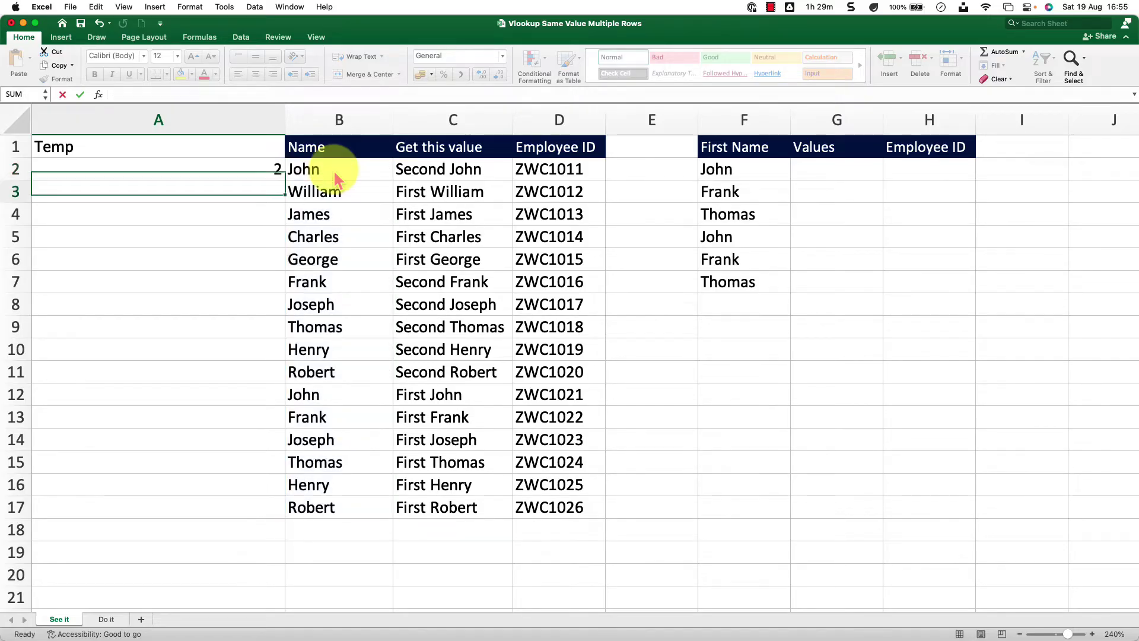
left_click(277, 170)
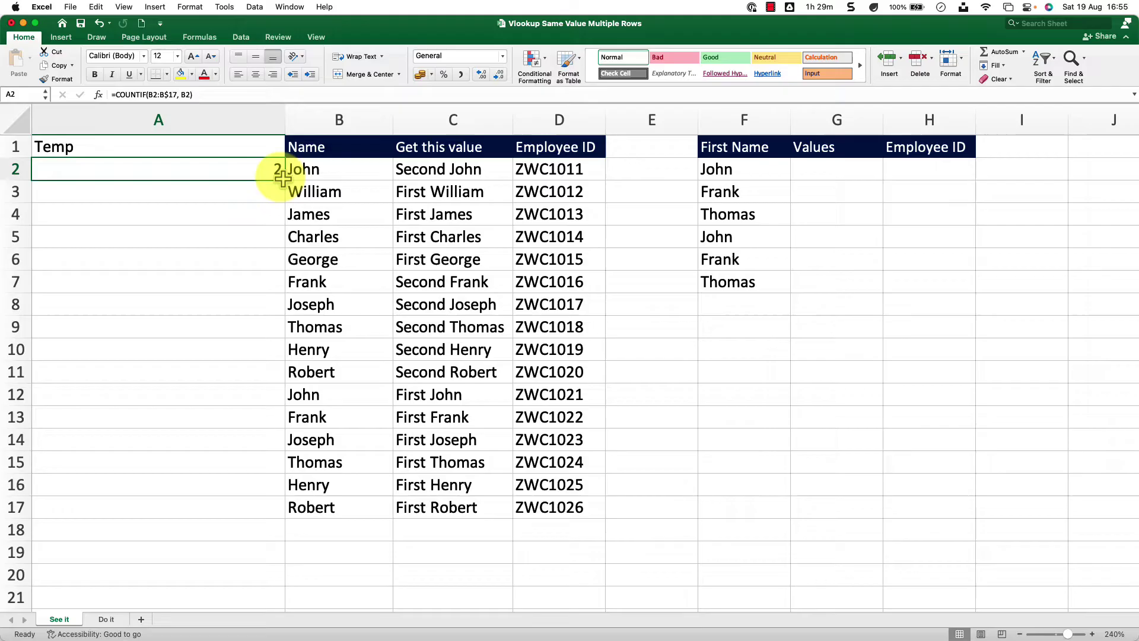
left_click_drag(285, 180, 279, 196)
left_click(244, 190)
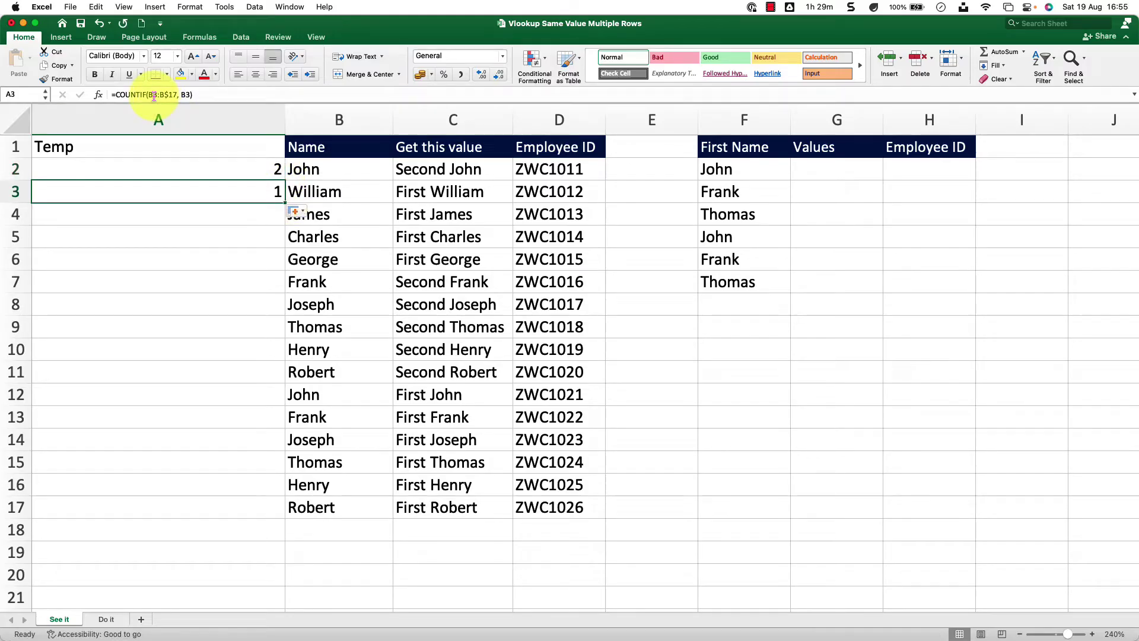
left_click(178, 95)
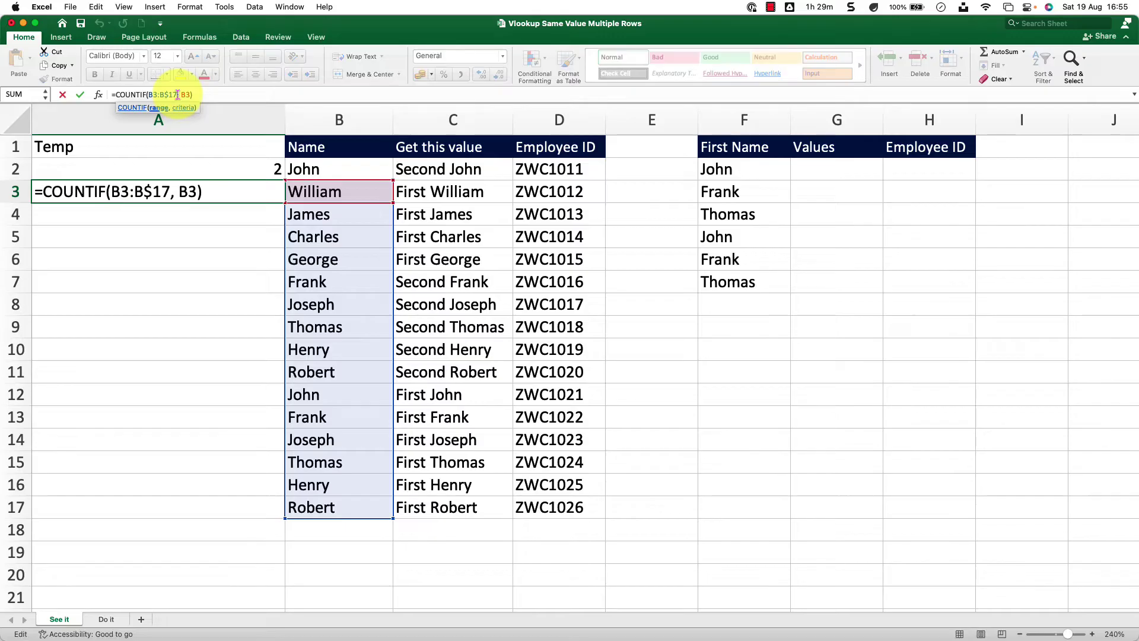
key("Return")
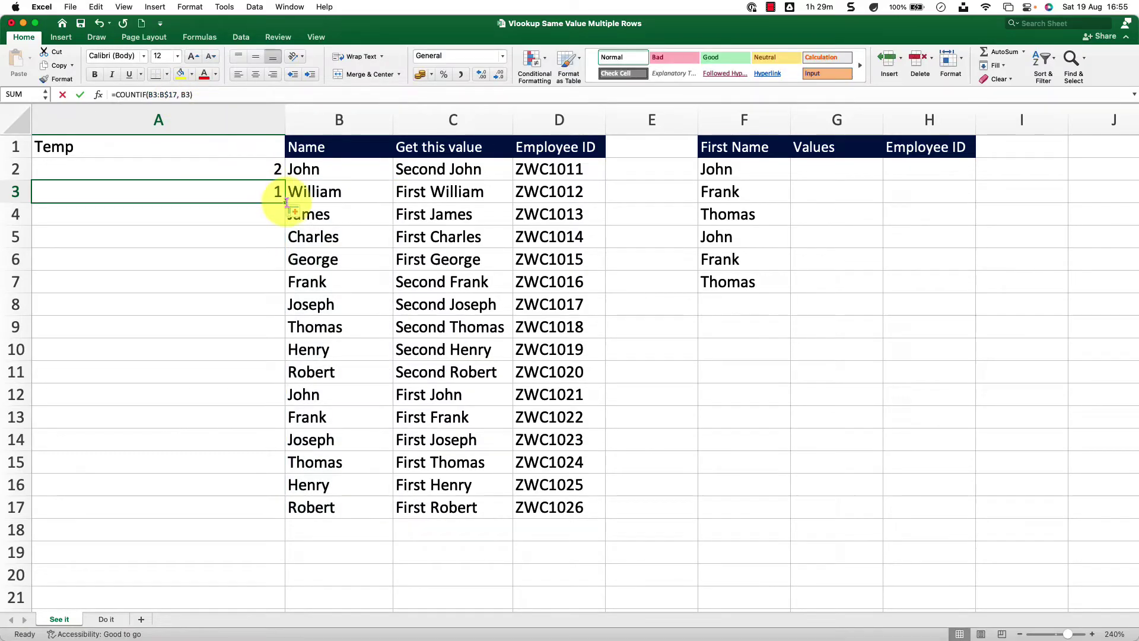
left_click_drag(284, 202, 259, 220)
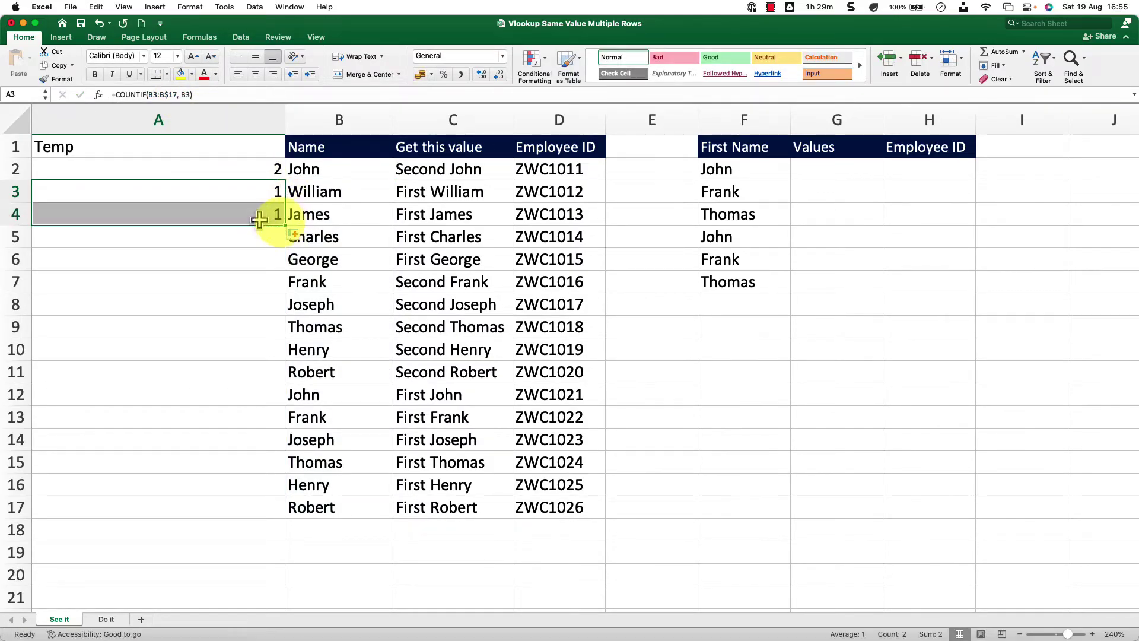
left_click(259, 217)
left_click(199, 94)
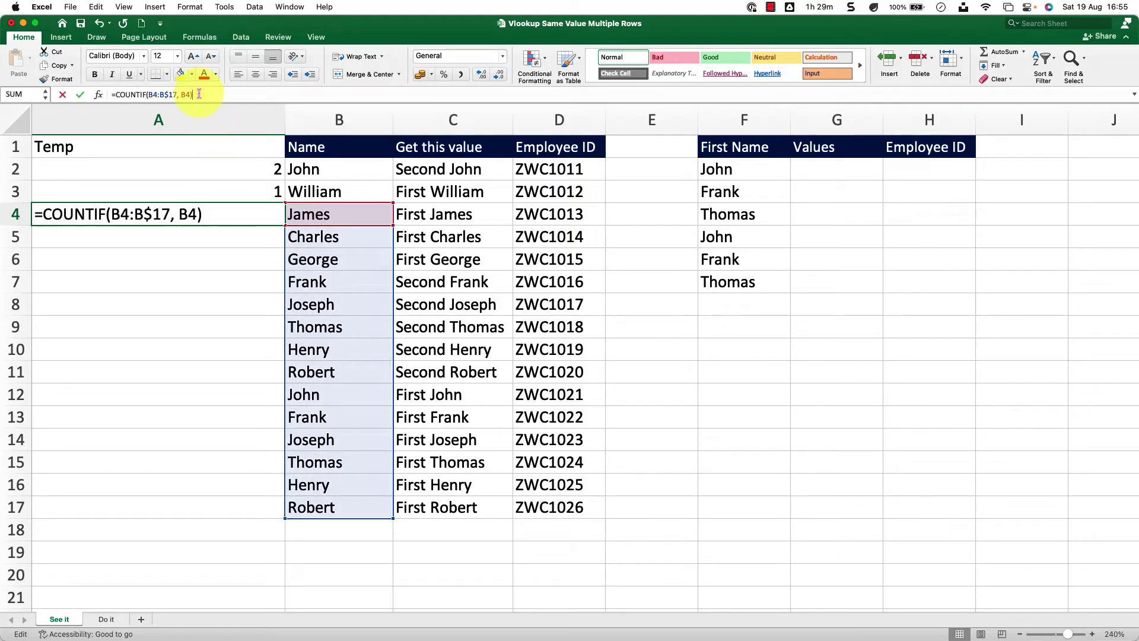
key("Escape")
Step: Extend the count formula to A12, check its formula, then fill it through A17
left_click_drag(285, 225, 288, 405)
left_click(268, 395)
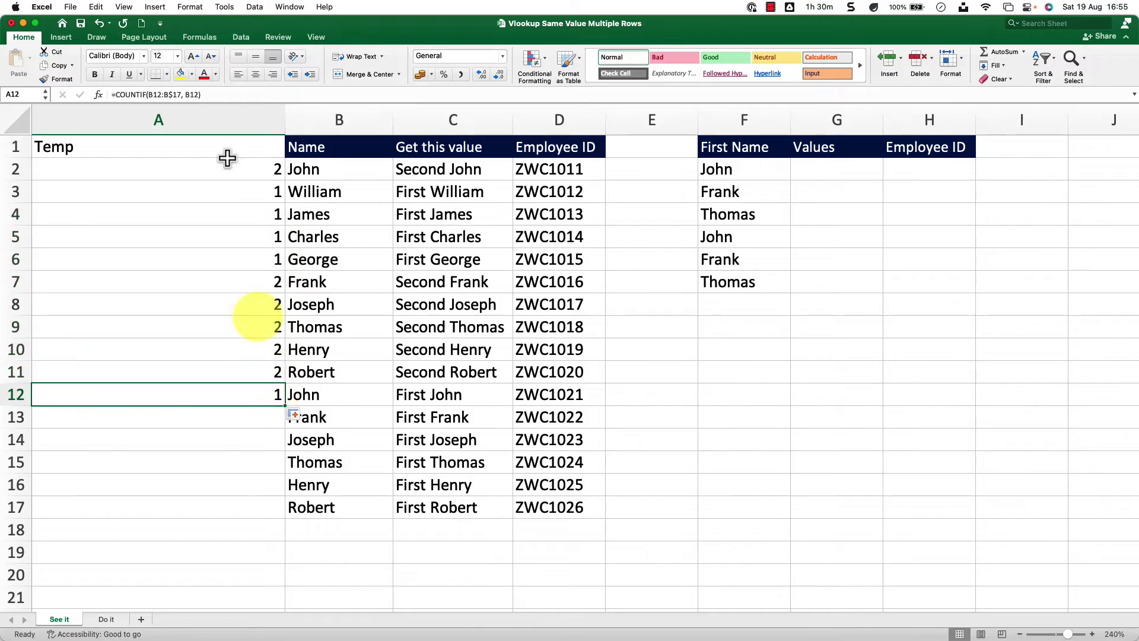
left_click(220, 95)
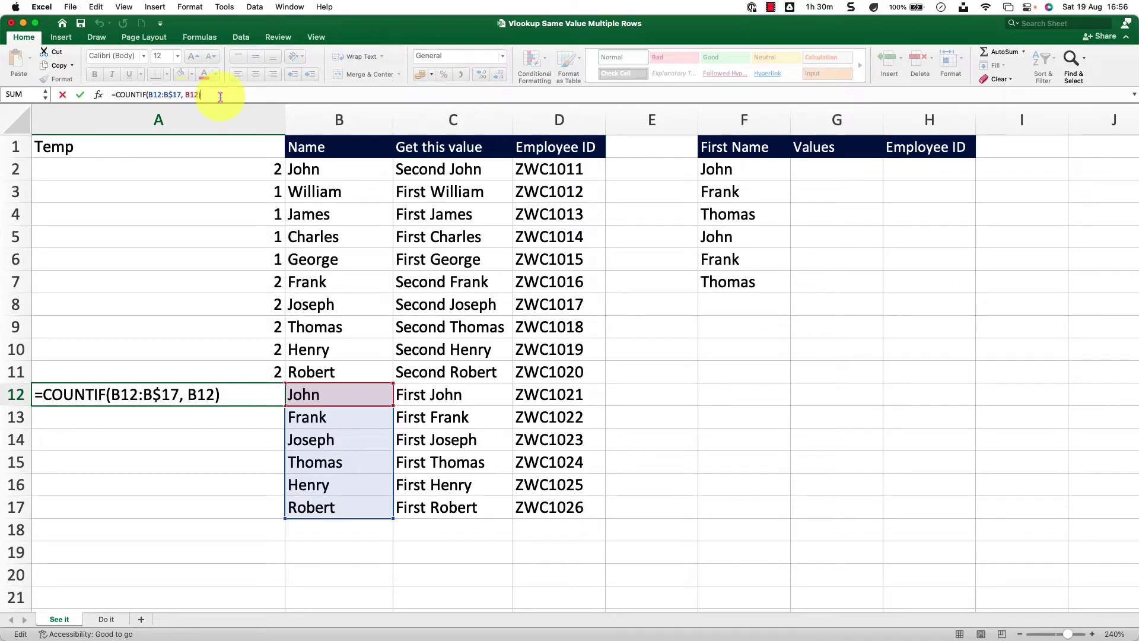
key("Return")
left_click_drag(268, 169, 285, 513)
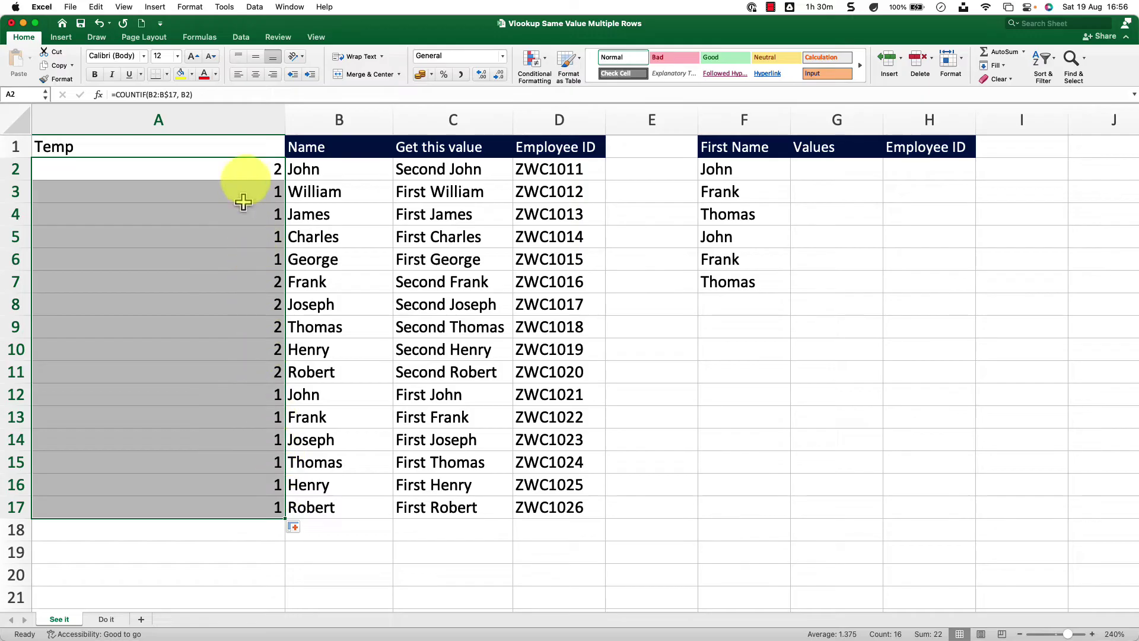
left_click(245, 178)
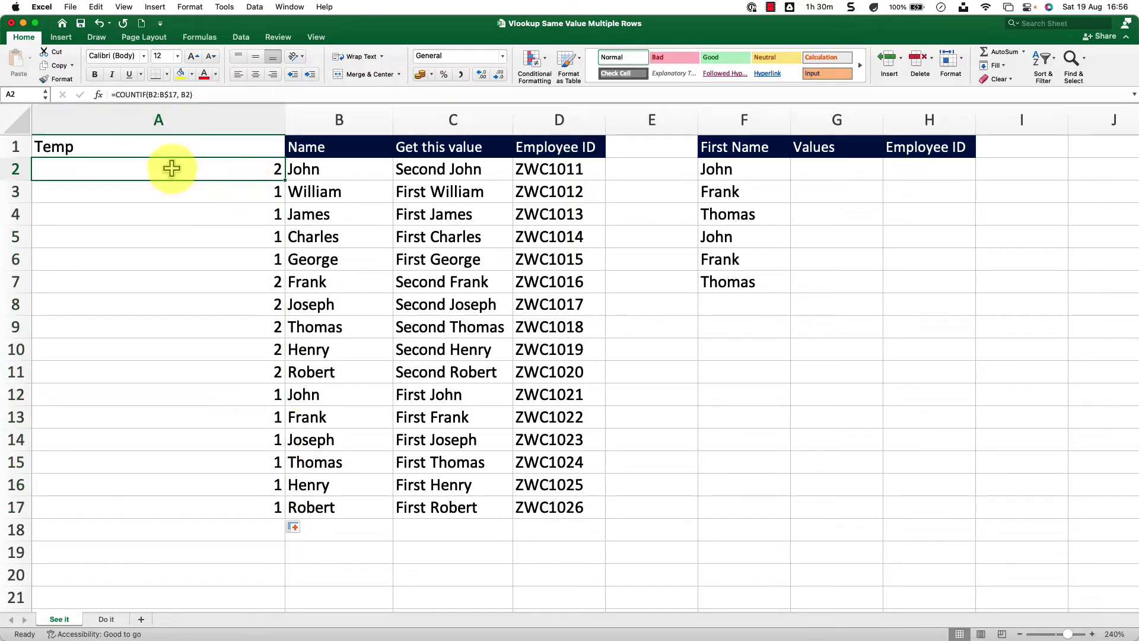
Step: Change A2 to =B2&COUNTIF(B2:B$17, B2) and fill it down to A17, producing keys like John2
left_click_drag(116, 95, 218, 96)
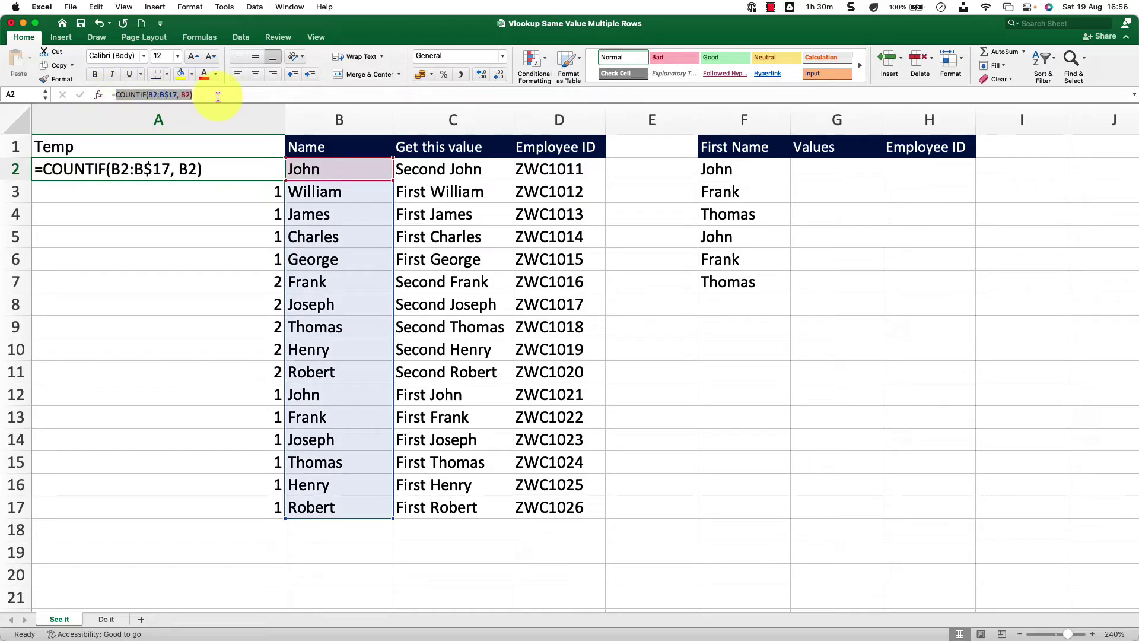
key("super+x")
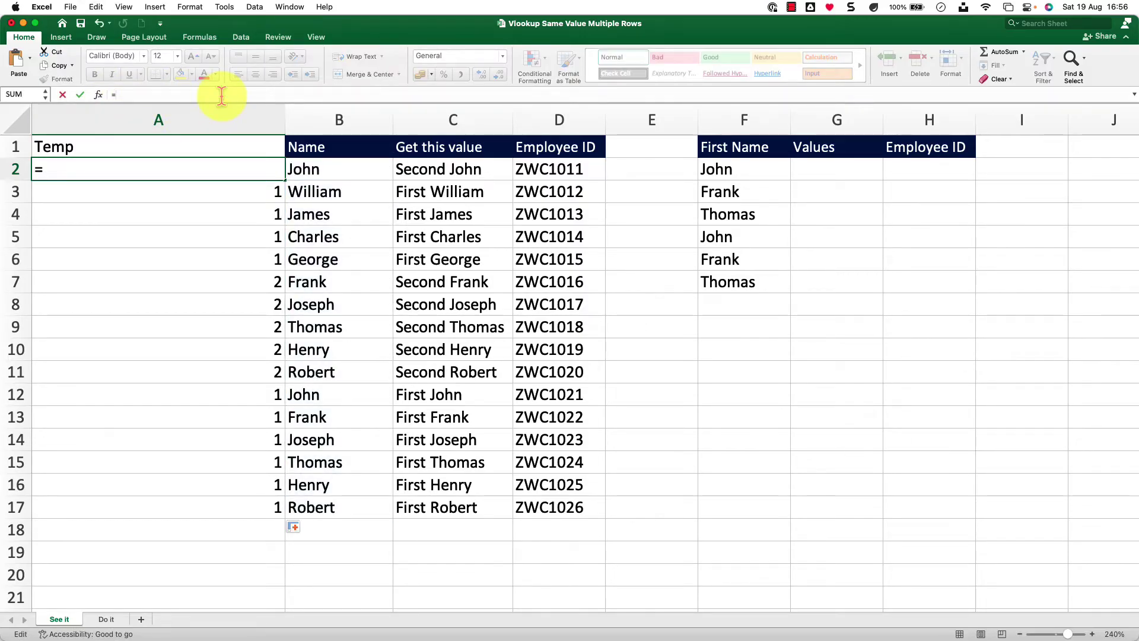
left_click(326, 169)
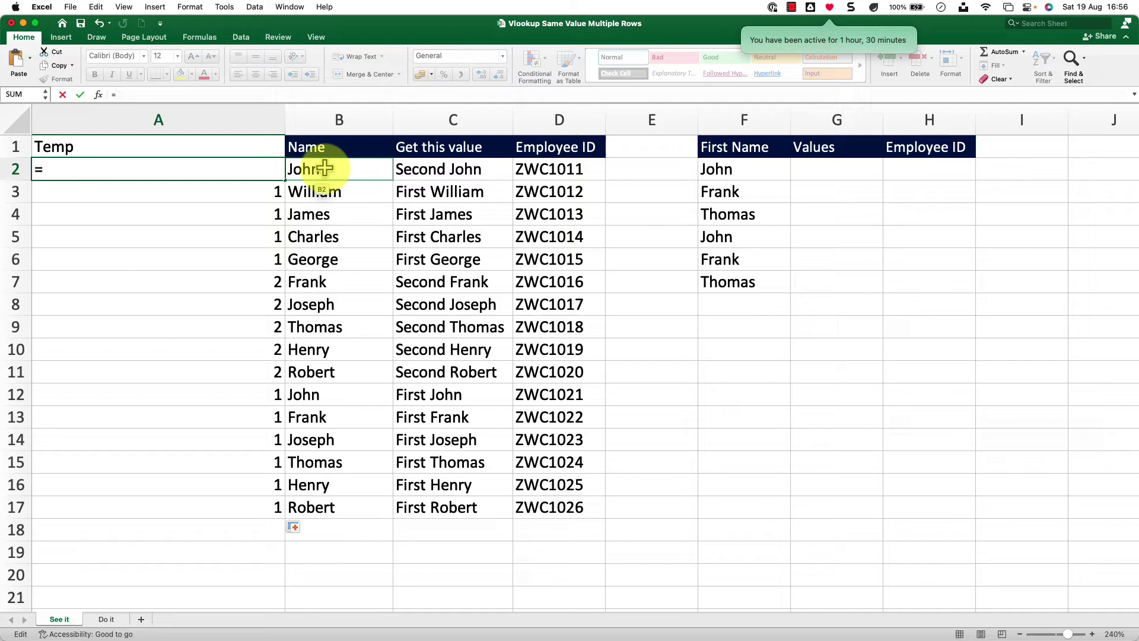
type("&")
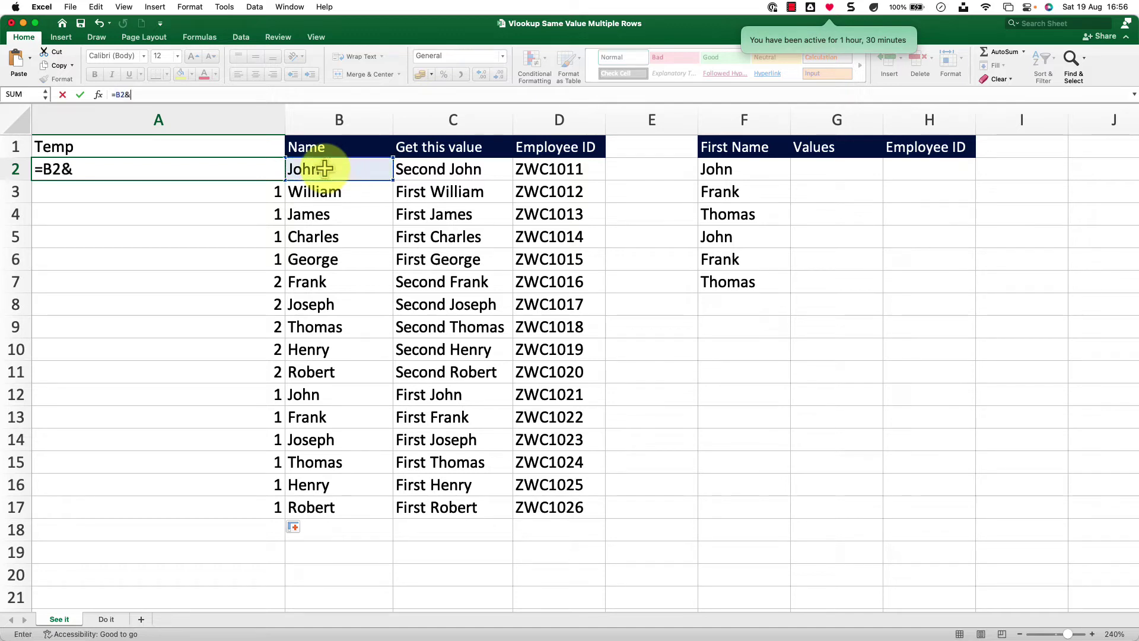
key("super+v")
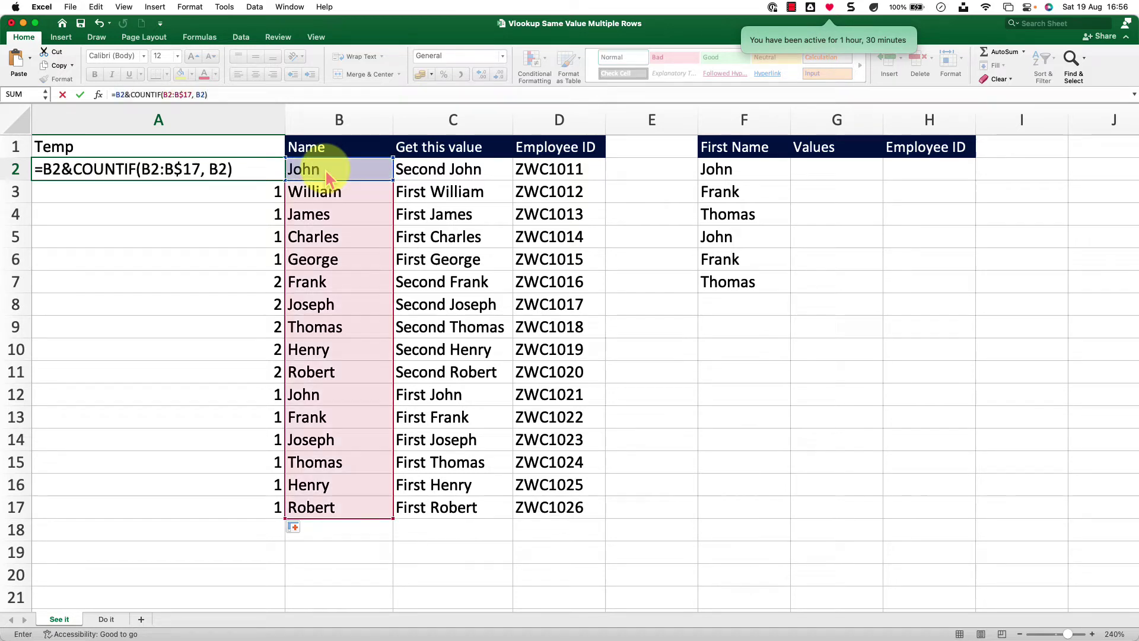
key("Return")
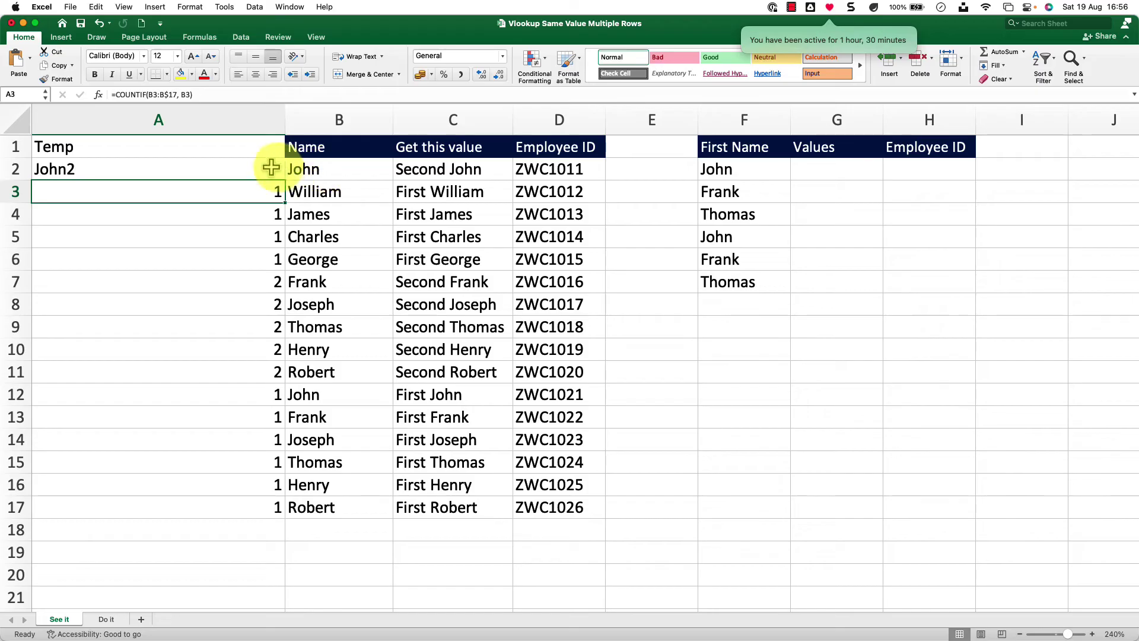
left_click(274, 174)
left_click_drag(285, 180, 294, 510)
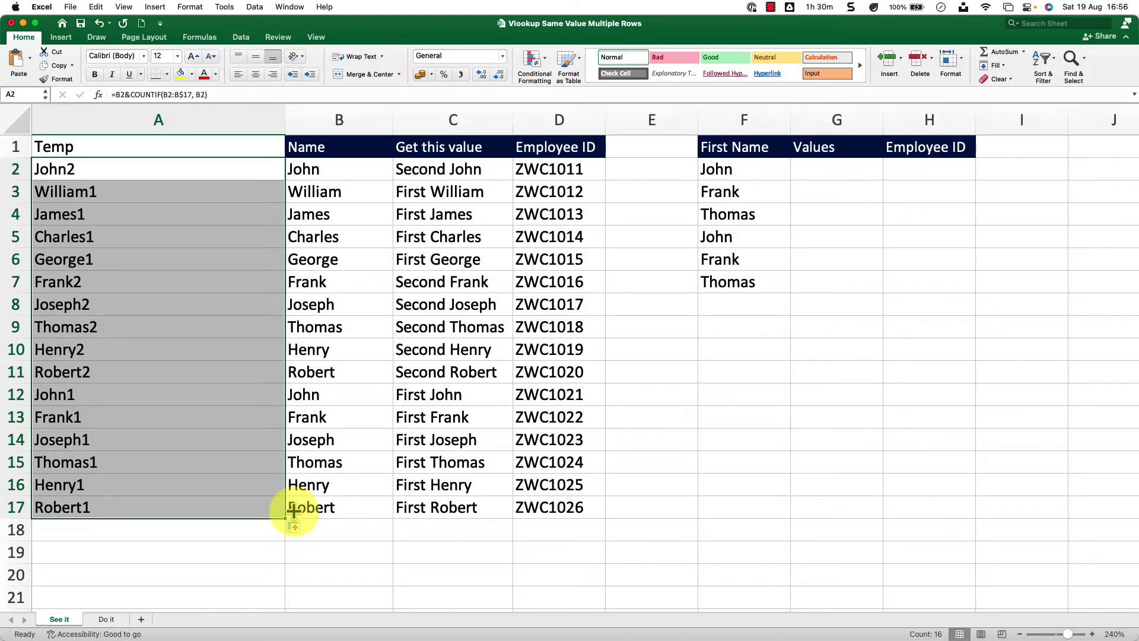
left_click(838, 169)
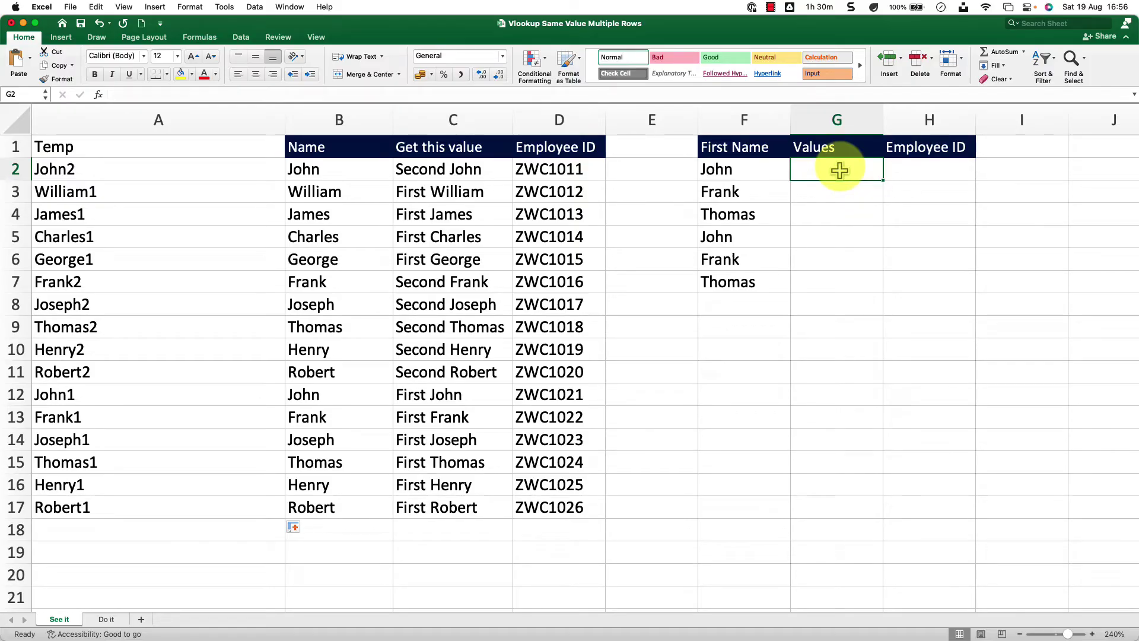
left_click_drag(236, 168, 255, 502)
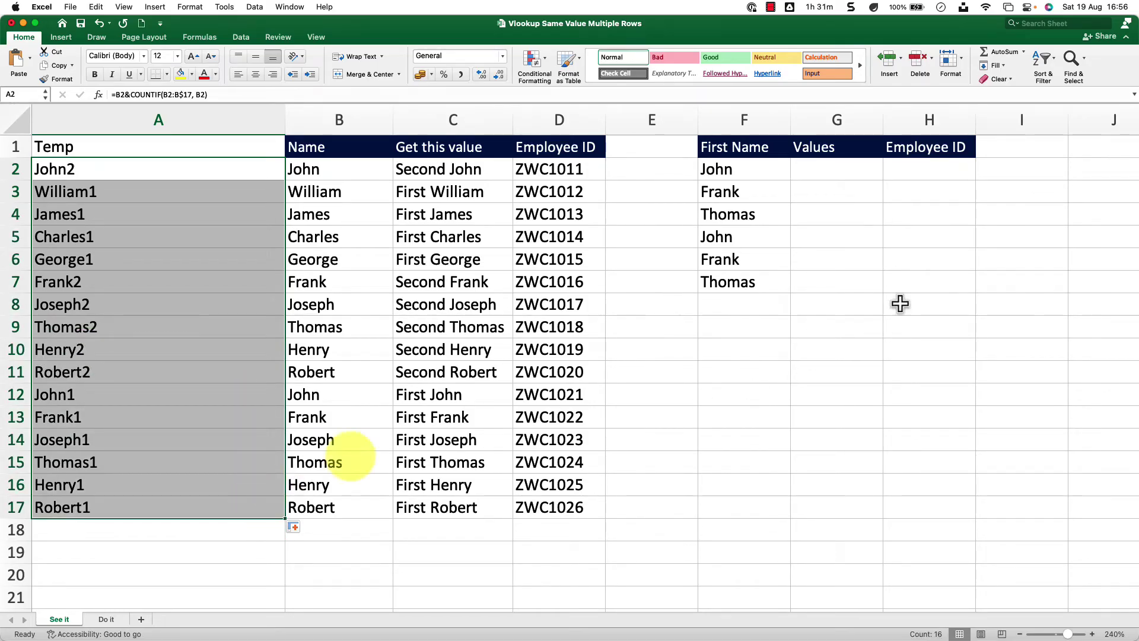
left_click(948, 171)
left_click(1011, 170)
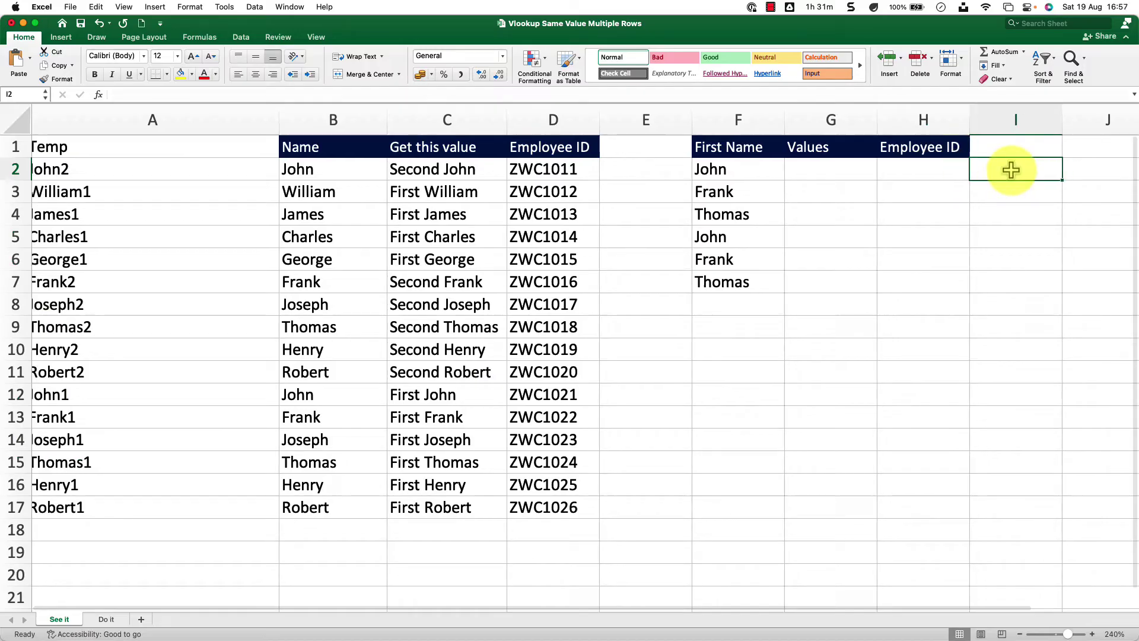
scroll(949, 172, "right", 5)
Step: Enter =COUNTIF(F2:F$7, F2) in J2 to count the first lookup name's remaining occurrences
left_click(883, 175)
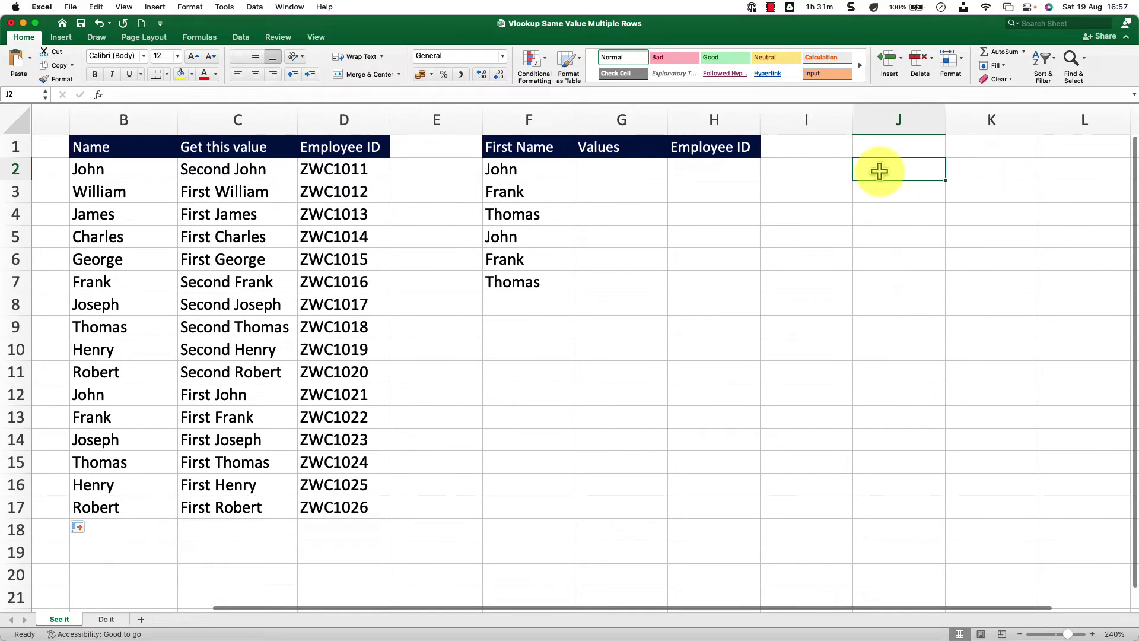
type("=count")
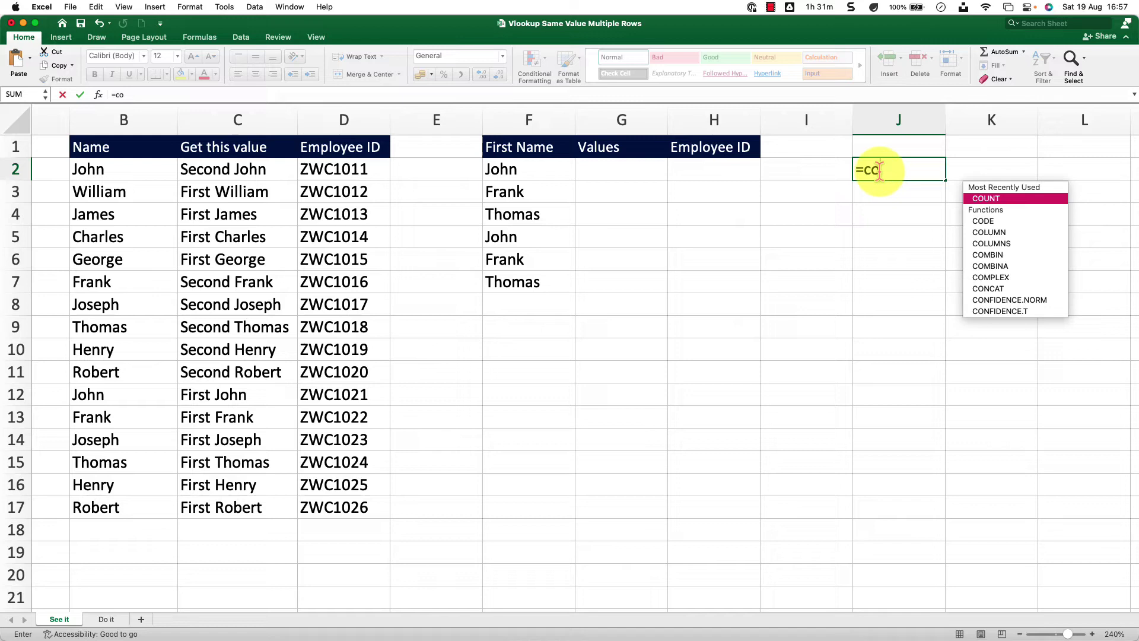
key("Down")
key("Down")
key("Down")
key("Tab")
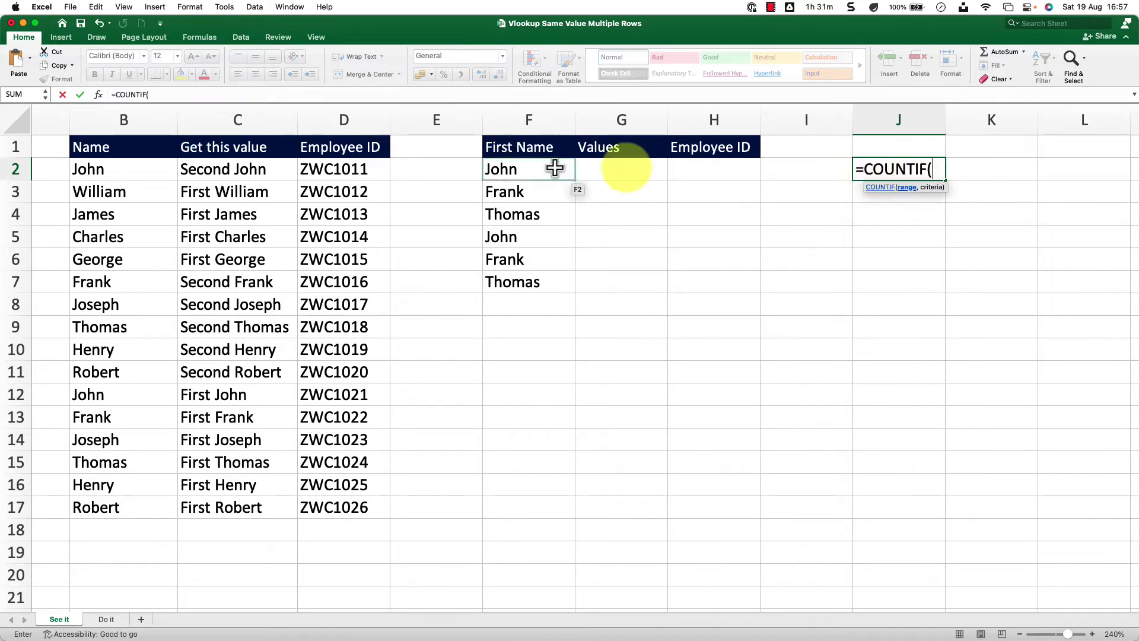
left_click_drag(552, 168, 561, 276)
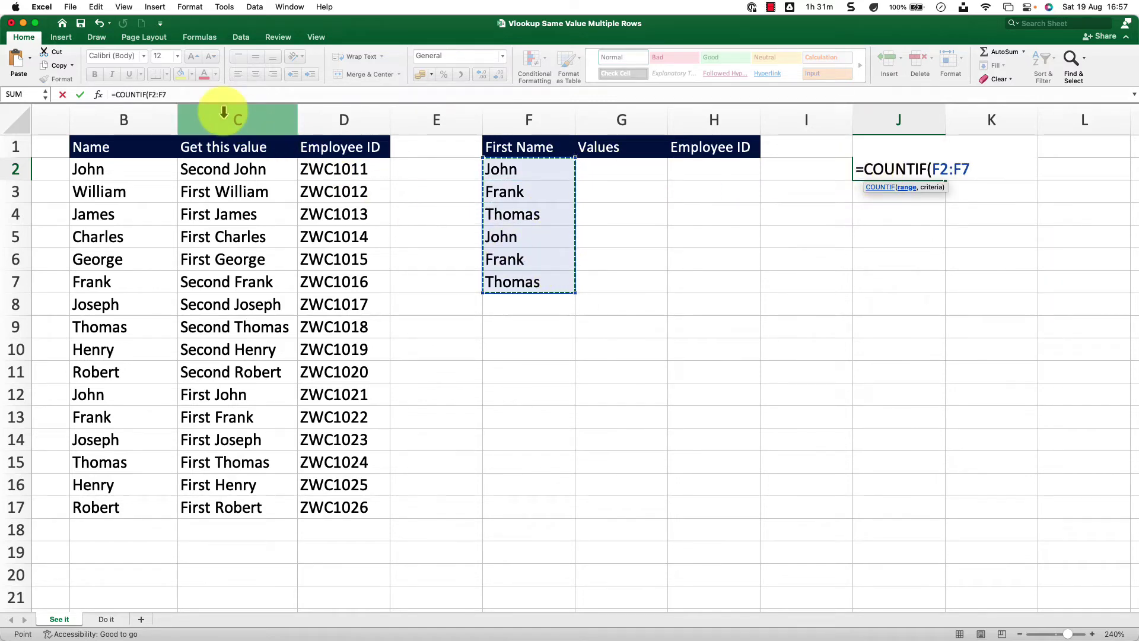
left_click(188, 94)
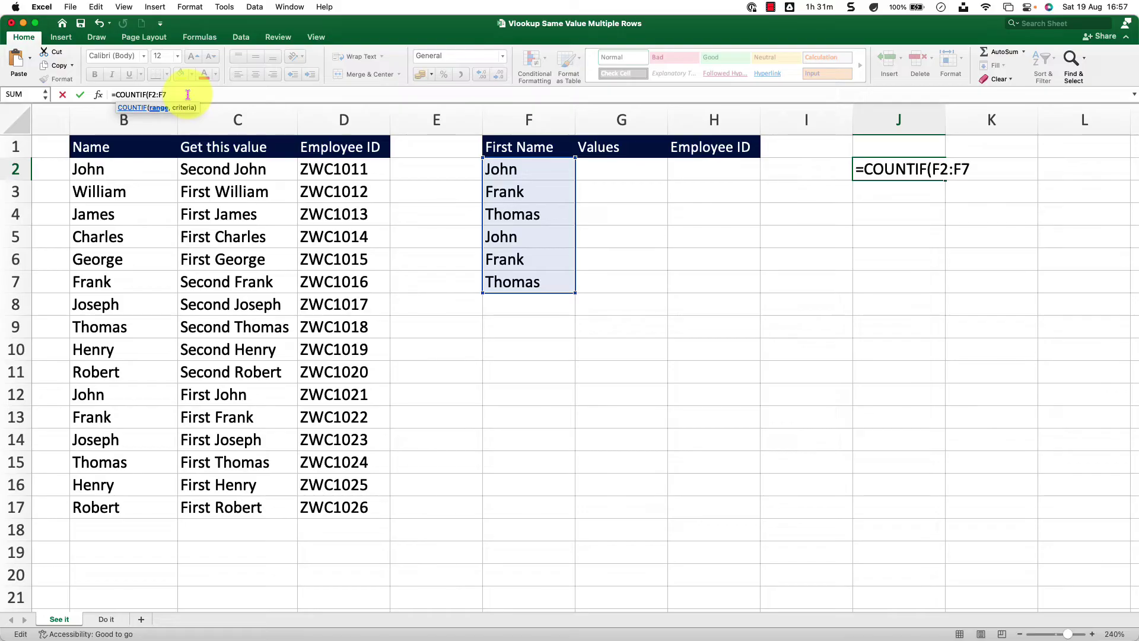
type("$7,")
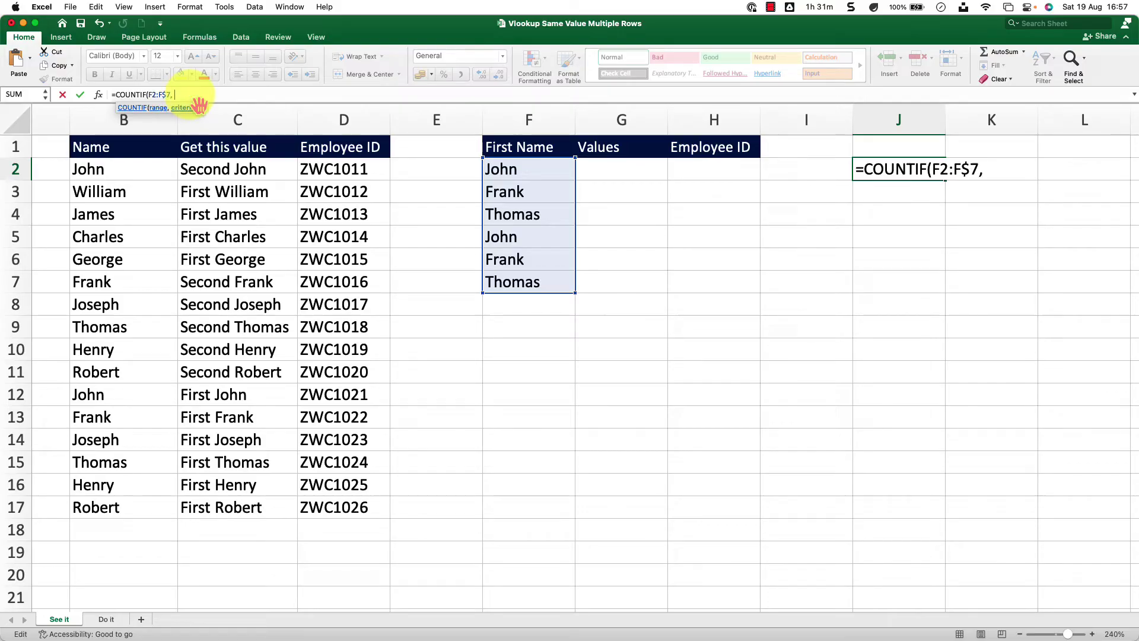
left_click(508, 168)
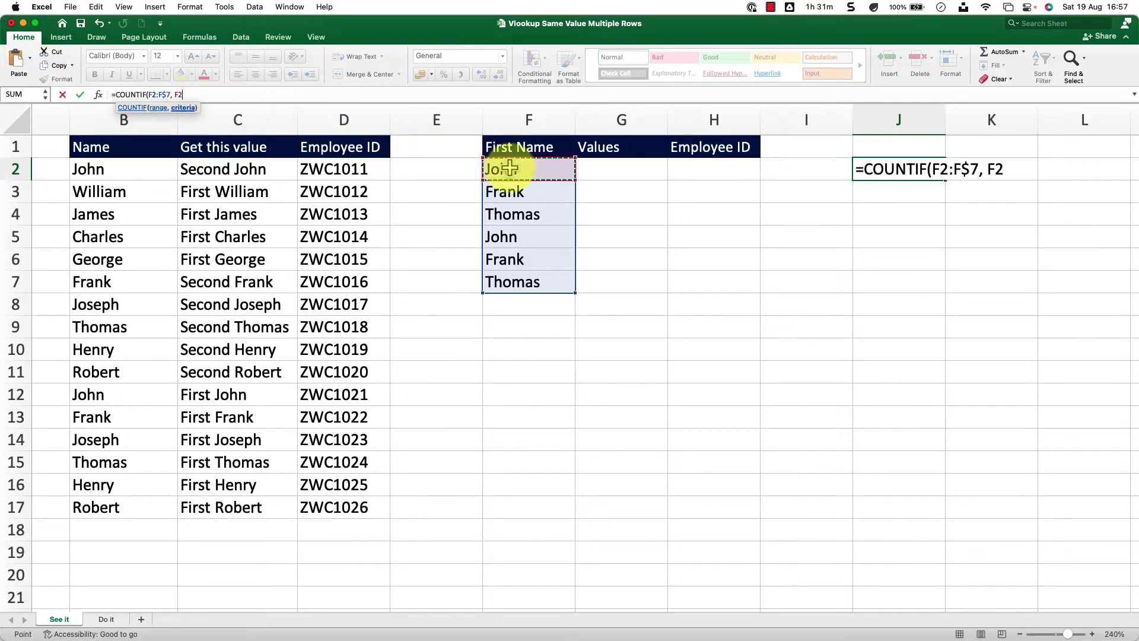
type(")")
key("Return")
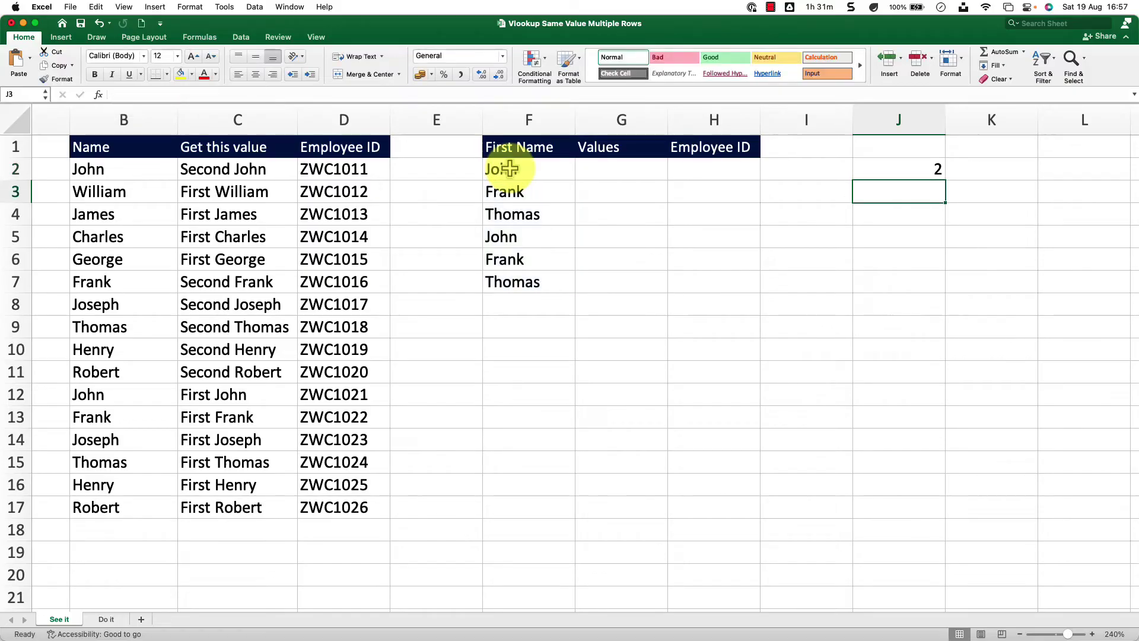
Step: Fill the J2 count down to J7, giving 2, 2, 2, 1, 1, 1, and review J2's formula
left_click(935, 166)
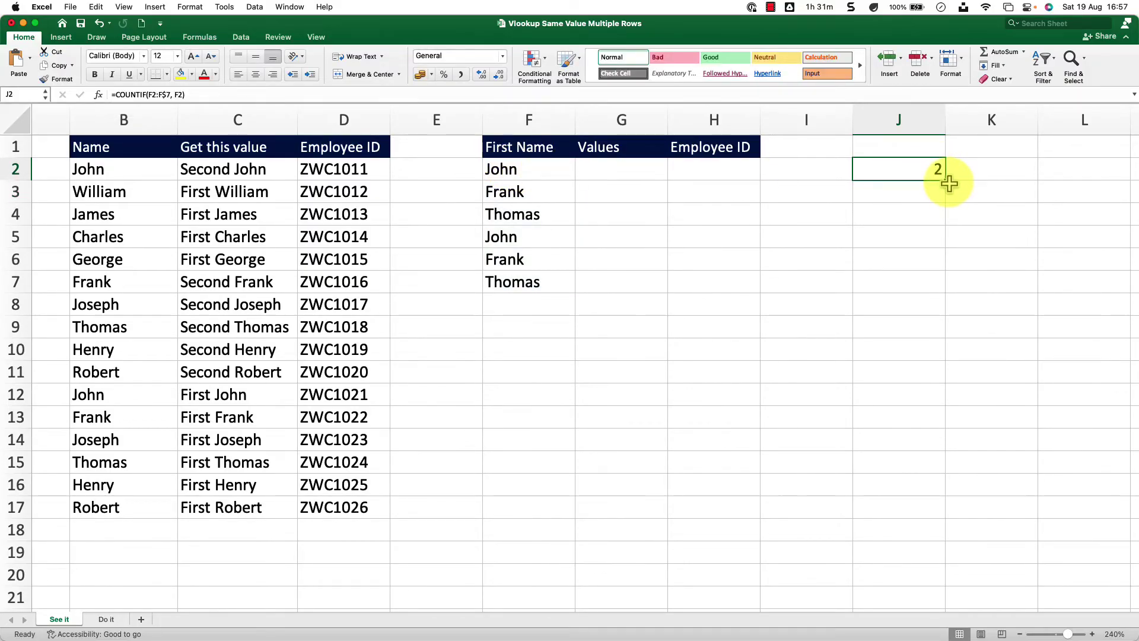
left_click_drag(948, 184, 931, 297)
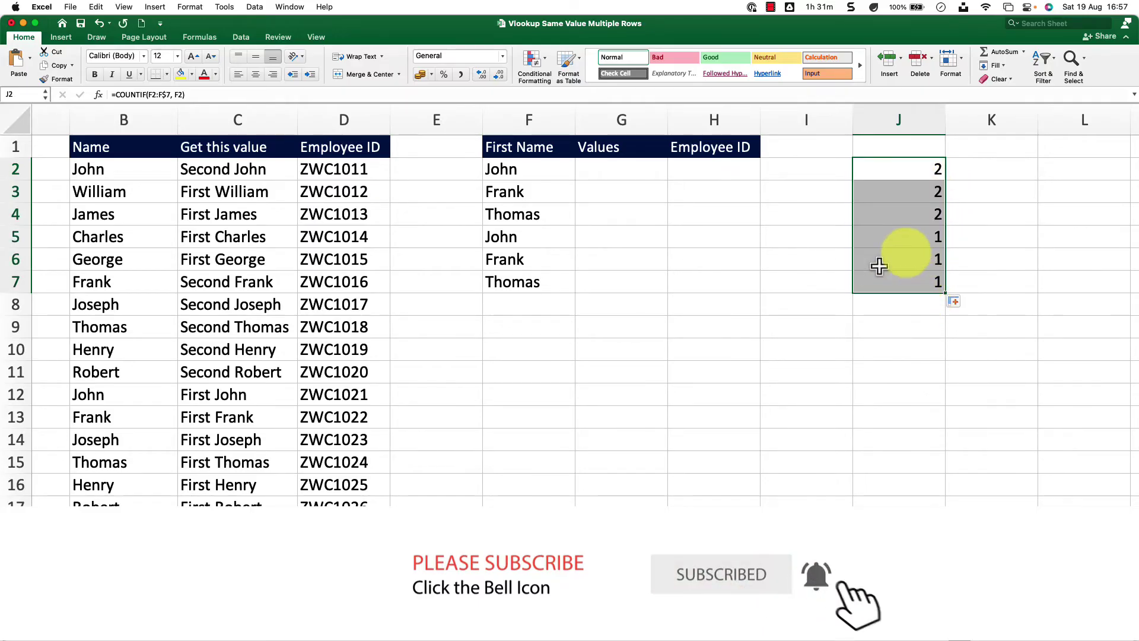
left_click(901, 241)
left_click_drag(905, 171, 906, 282)
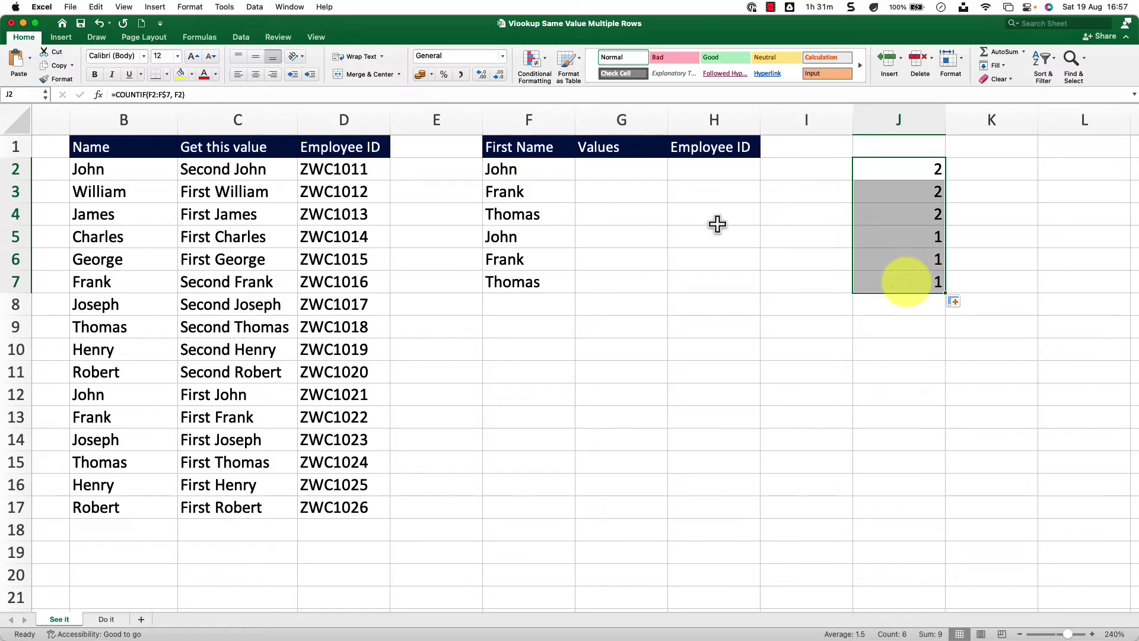
left_click(648, 171)
left_click(896, 170)
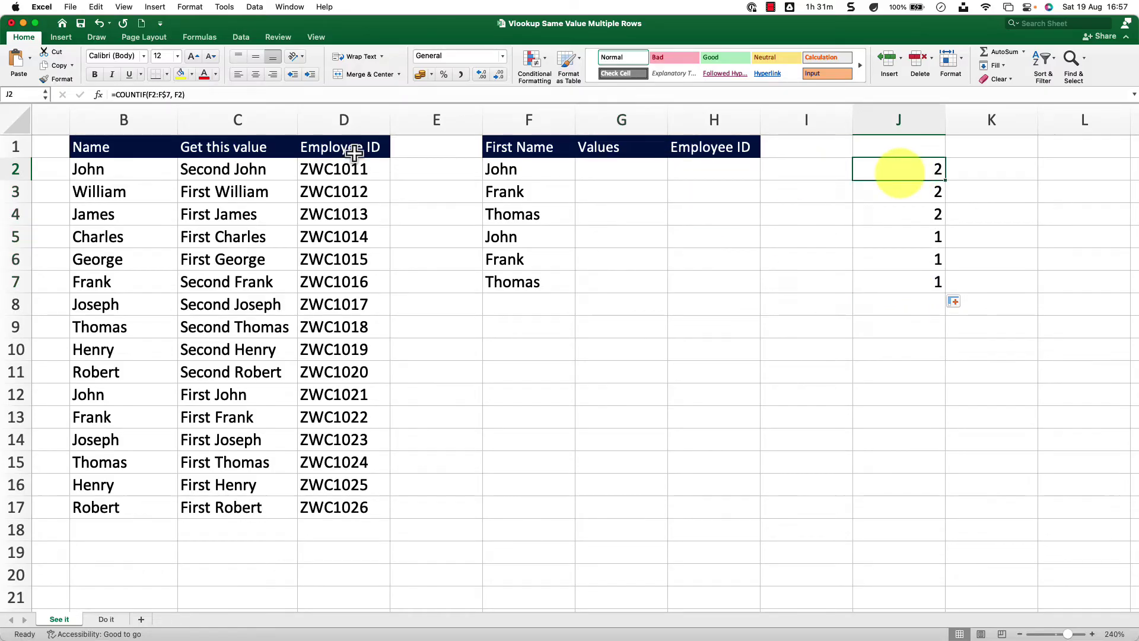
left_click(185, 95)
left_click_drag(185, 95, 118, 95)
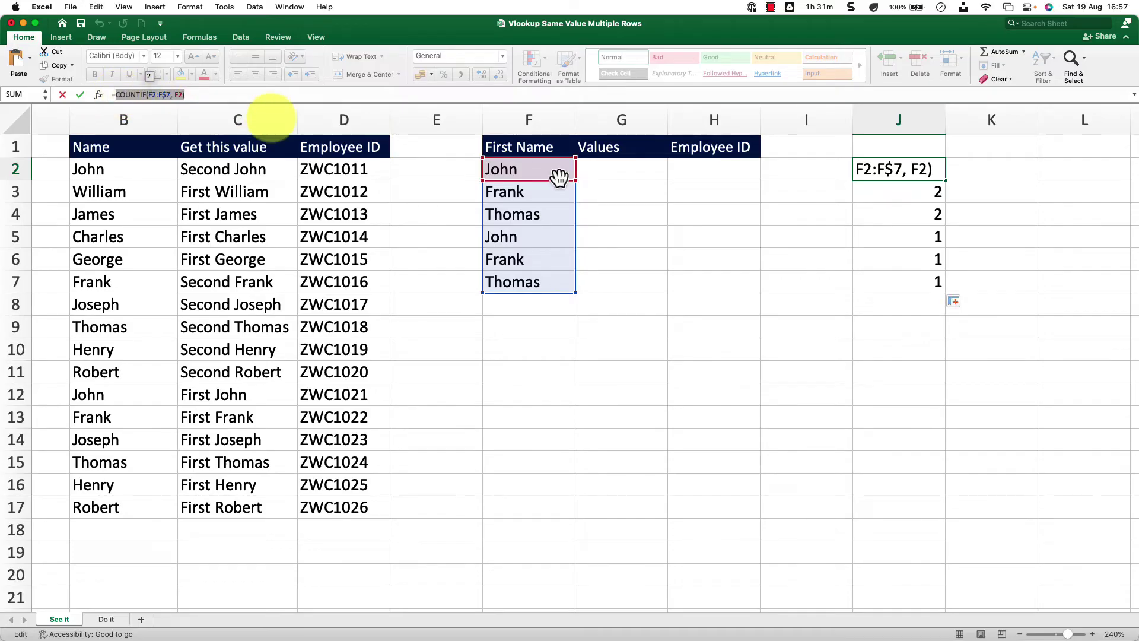
key("Escape")
Step: Narrow the Temp column A by dragging its border left
left_click(616, 170)
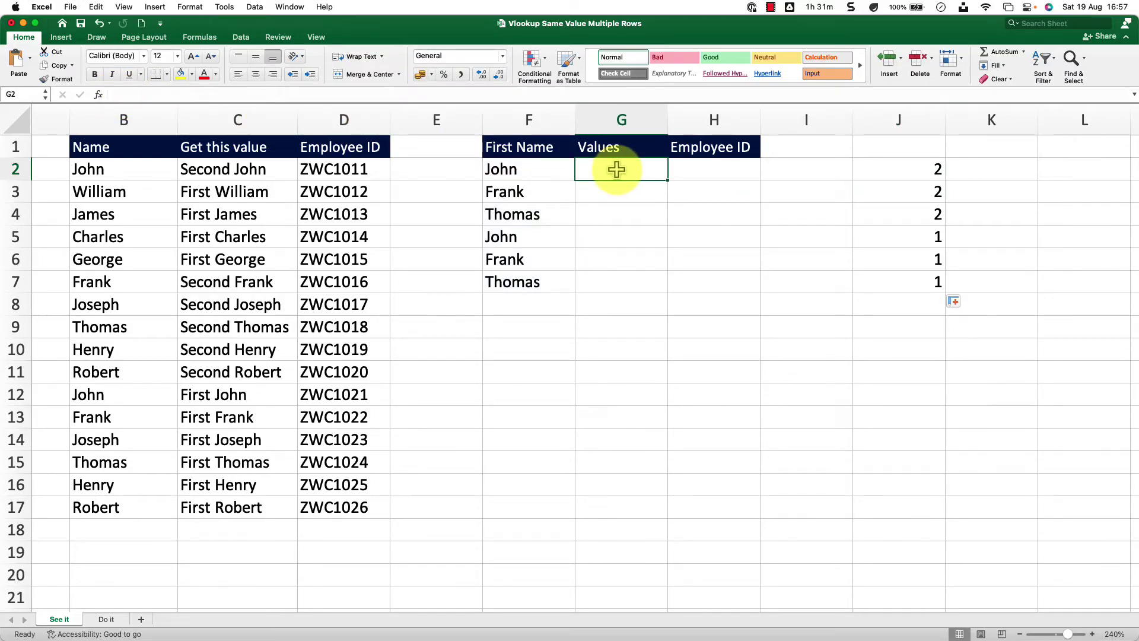
scroll(616, 169, "left", 5)
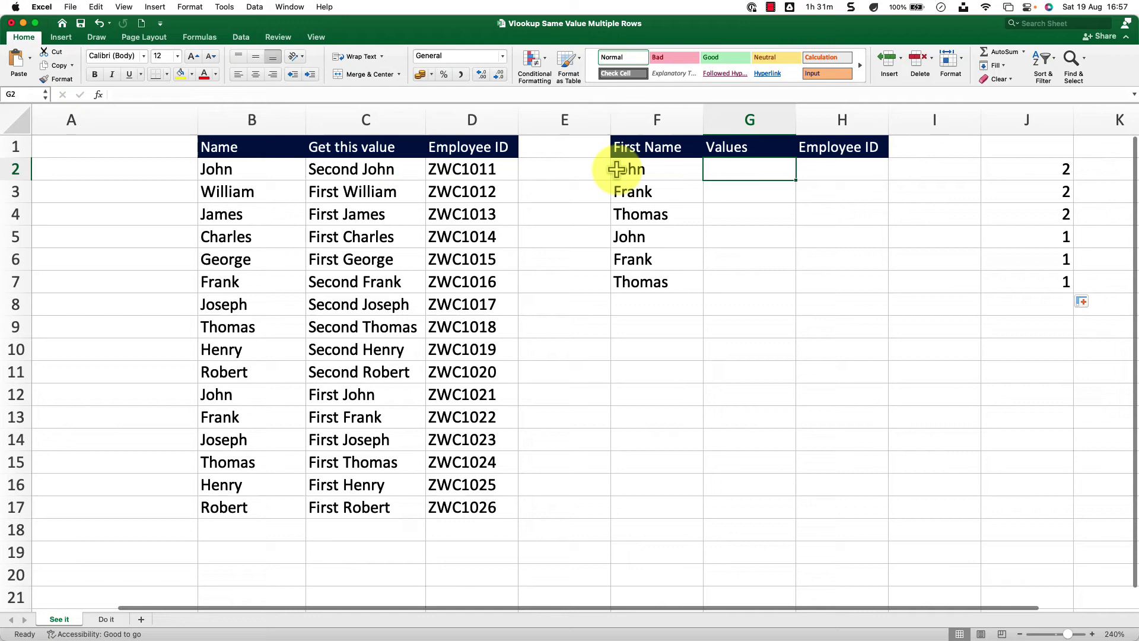
left_click_drag(289, 120, 130, 121)
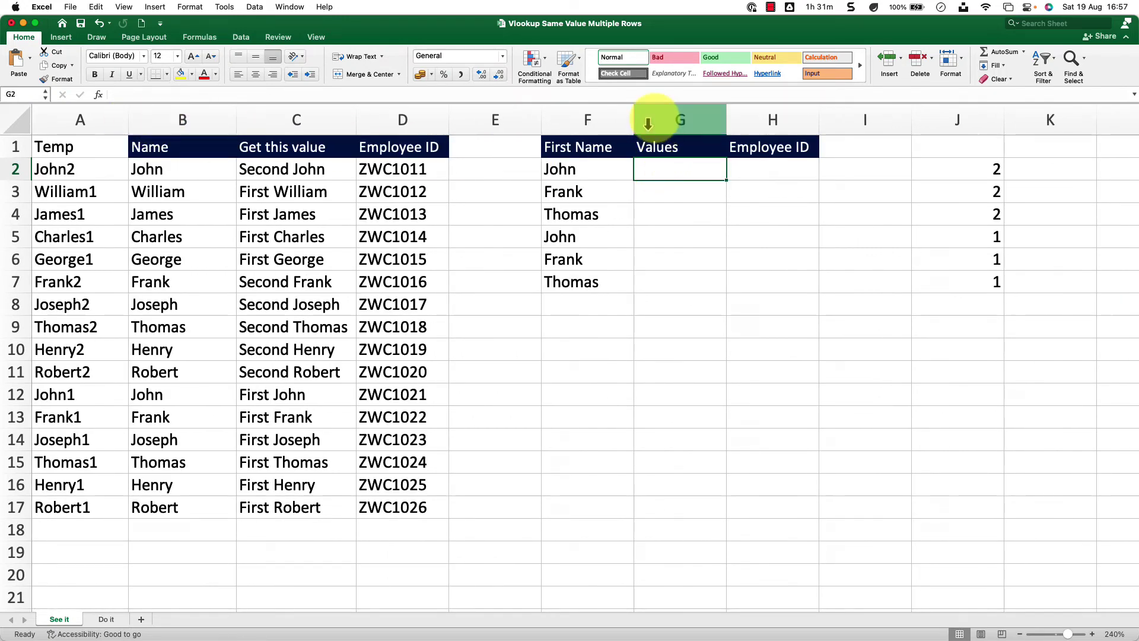
Step: Enter =VLOOKUP(F2&COUNTIF(F2:F$7, F2), A:D, 3, 0) in G2, returning Second John
left_click(646, 93)
type("=vl")
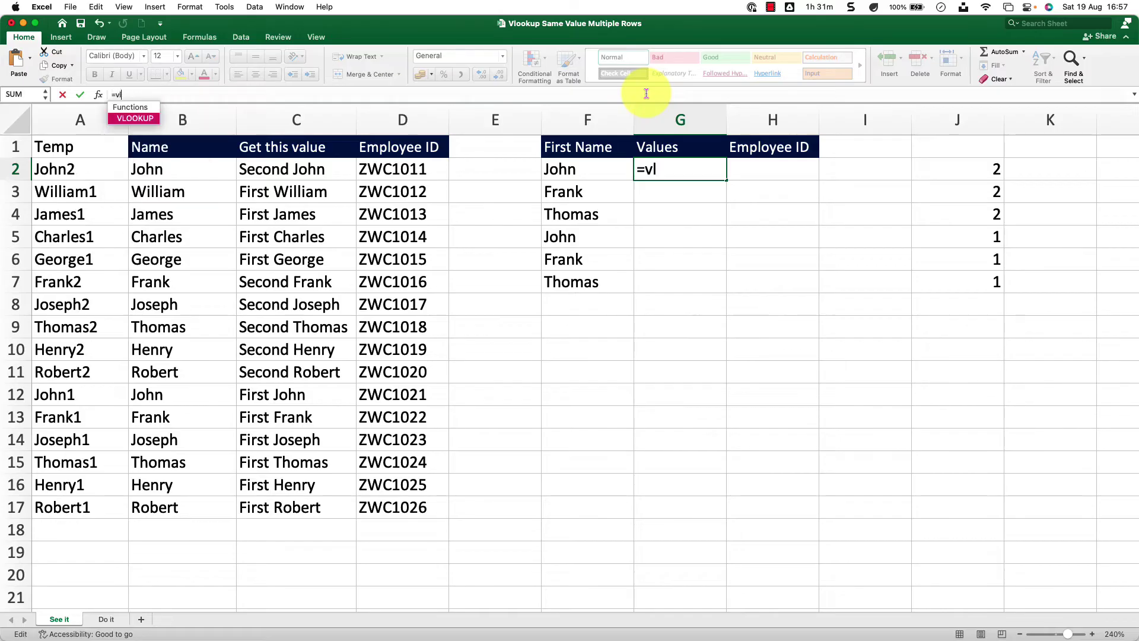
key("Tab")
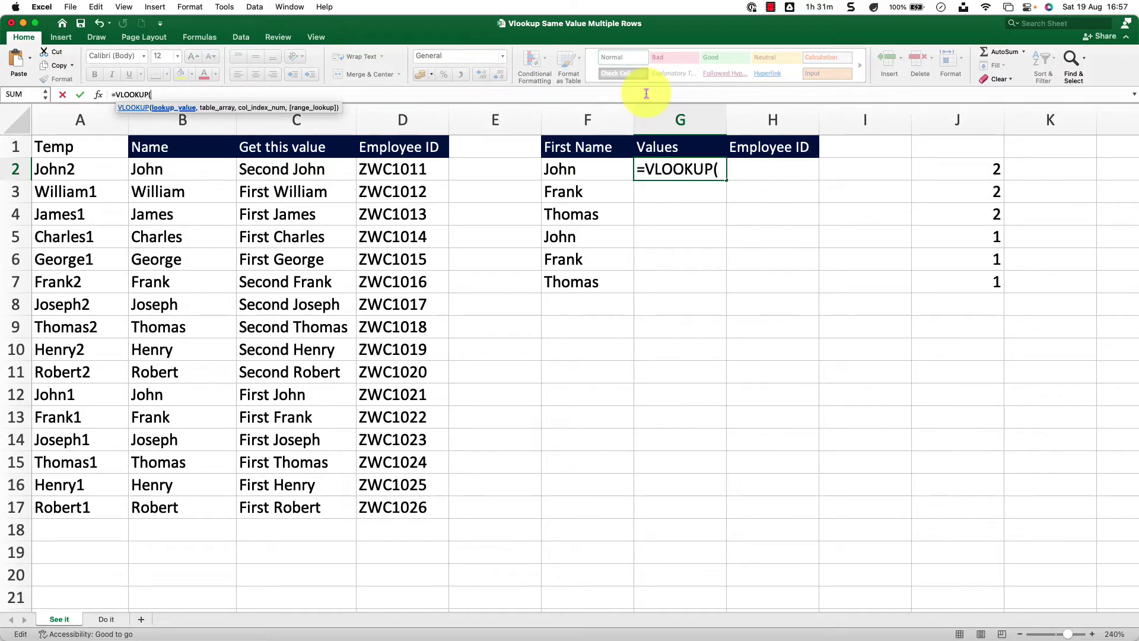
left_click(579, 171)
type("&")
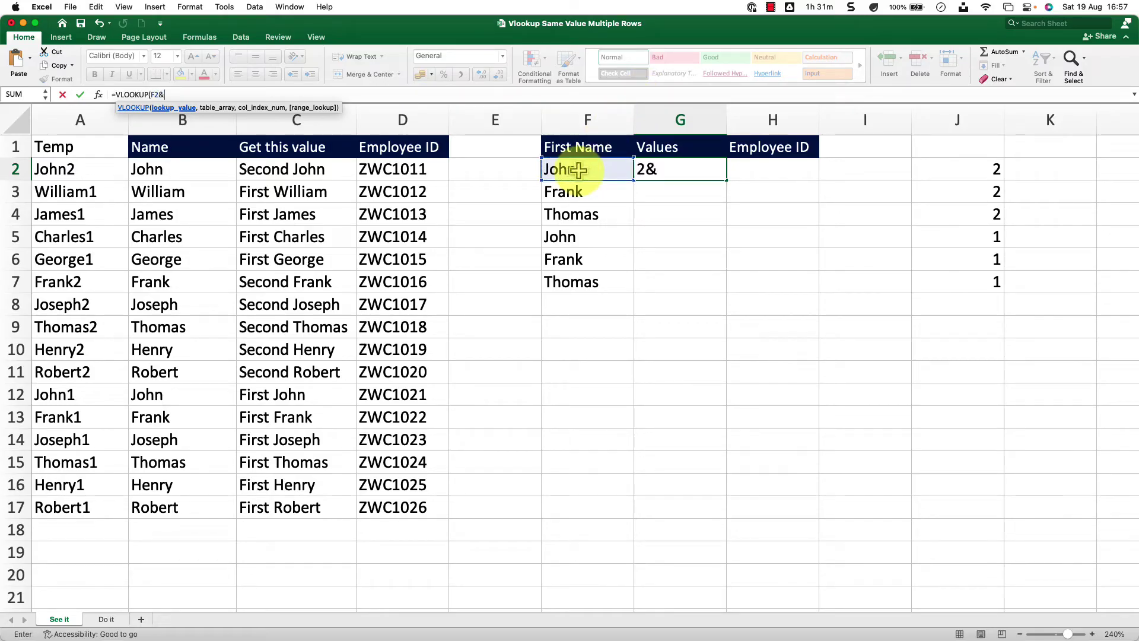
type("COUNTIF(F2:F$7, F2)")
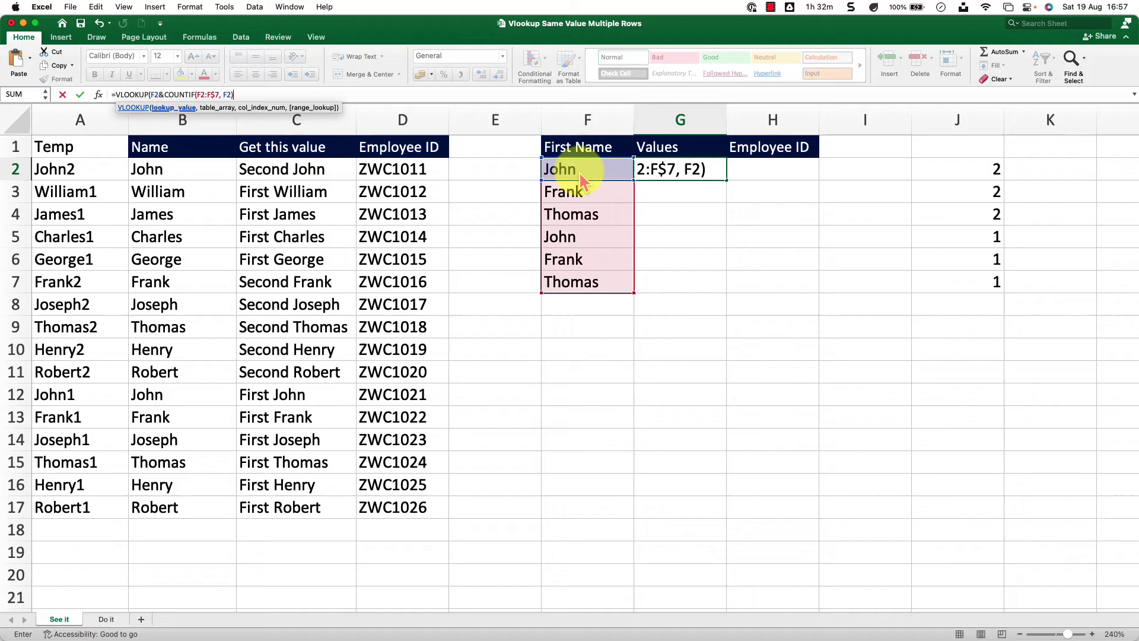
type(",")
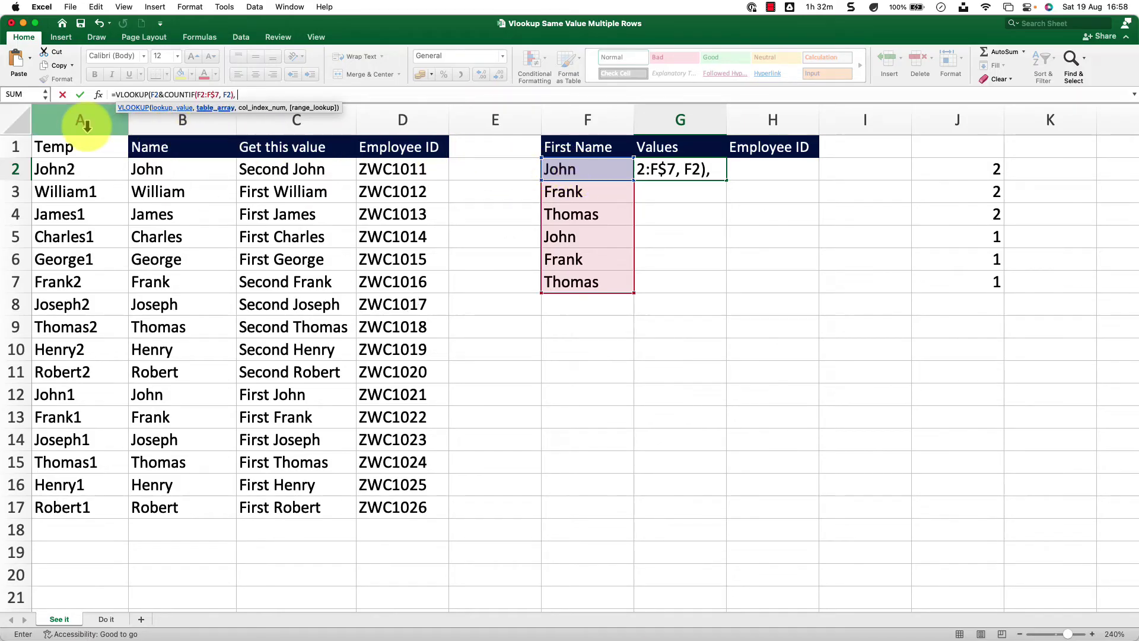
left_click(89, 120)
left_click_drag(130, 127, 387, 128)
type(", A:D,")
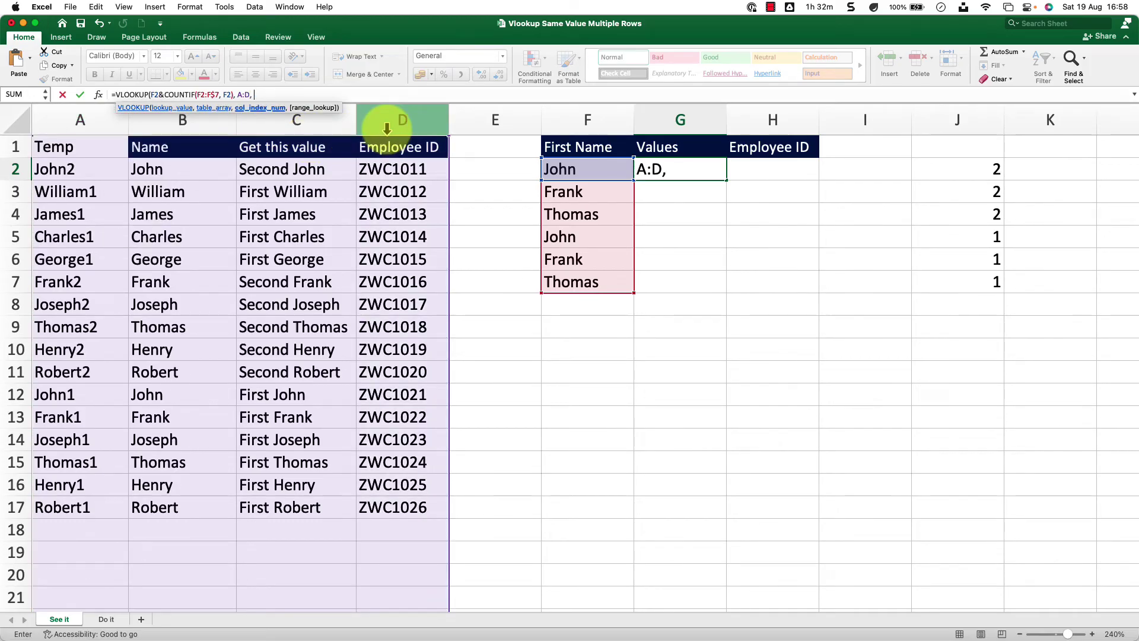
type("3, ")
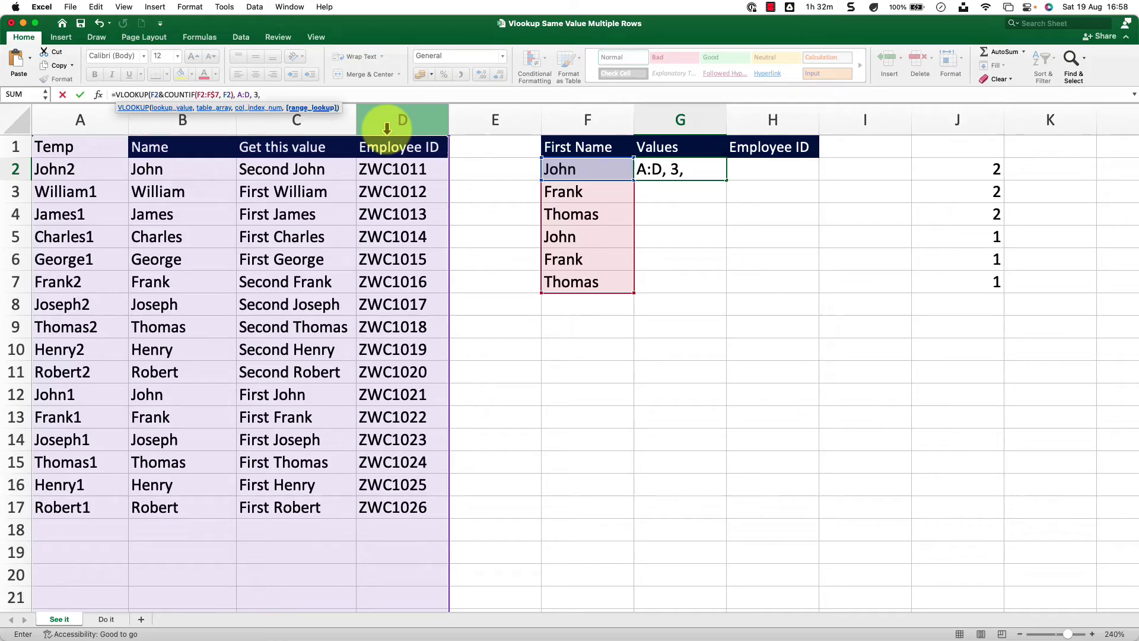
type("0")
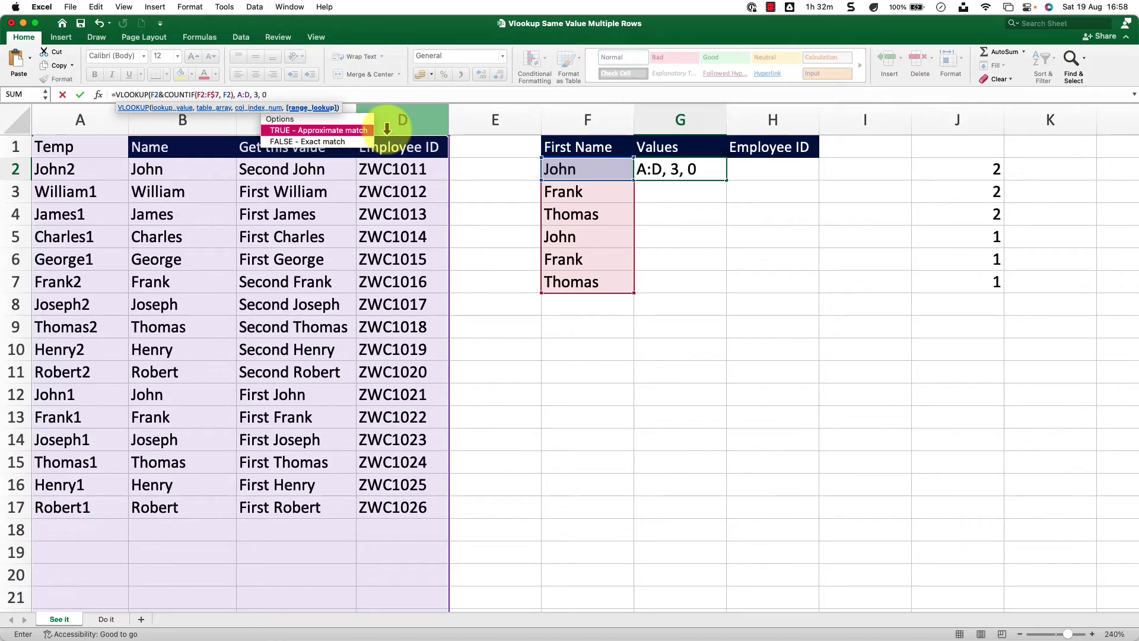
type(")")
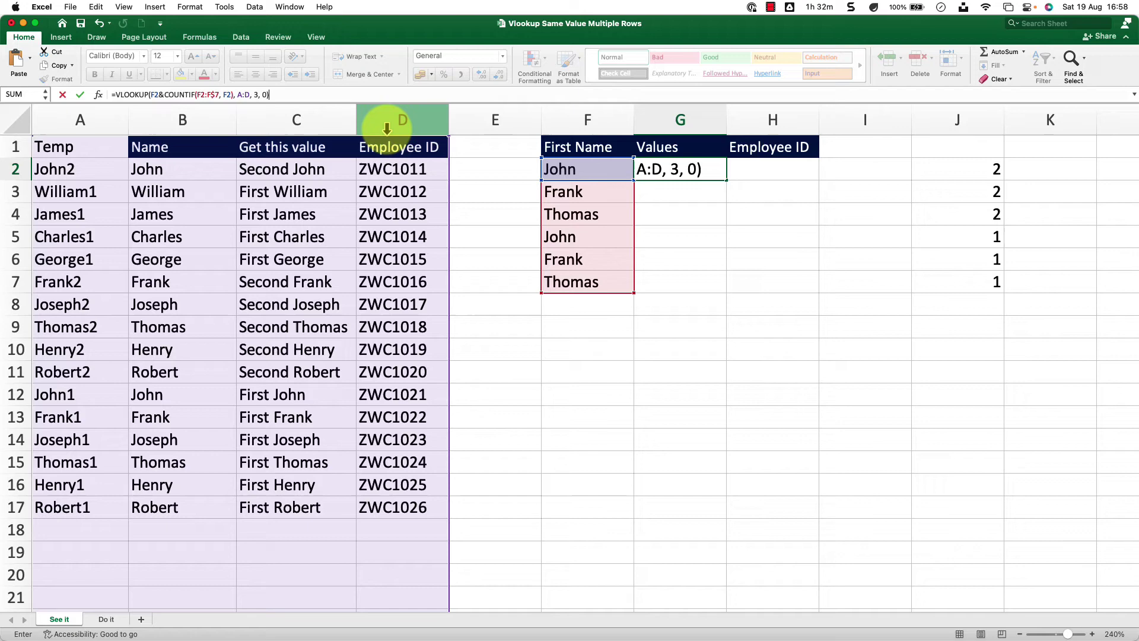
key("Return")
left_click(686, 168)
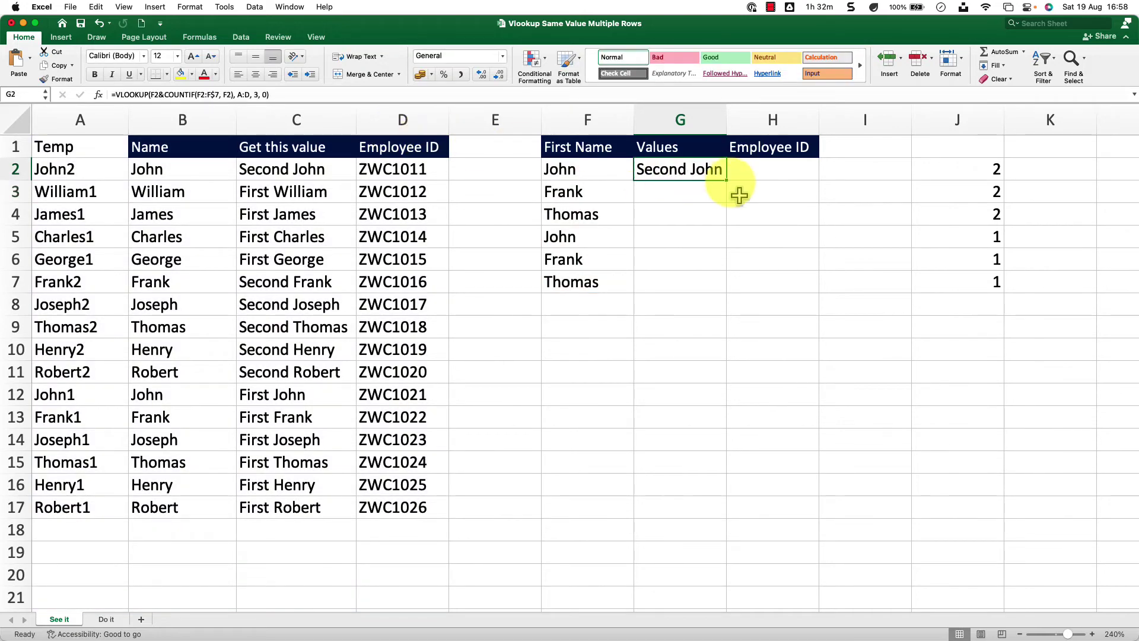
Step: Compare G2's Second John result with the John entry and its First John value in row 12
left_click(731, 184)
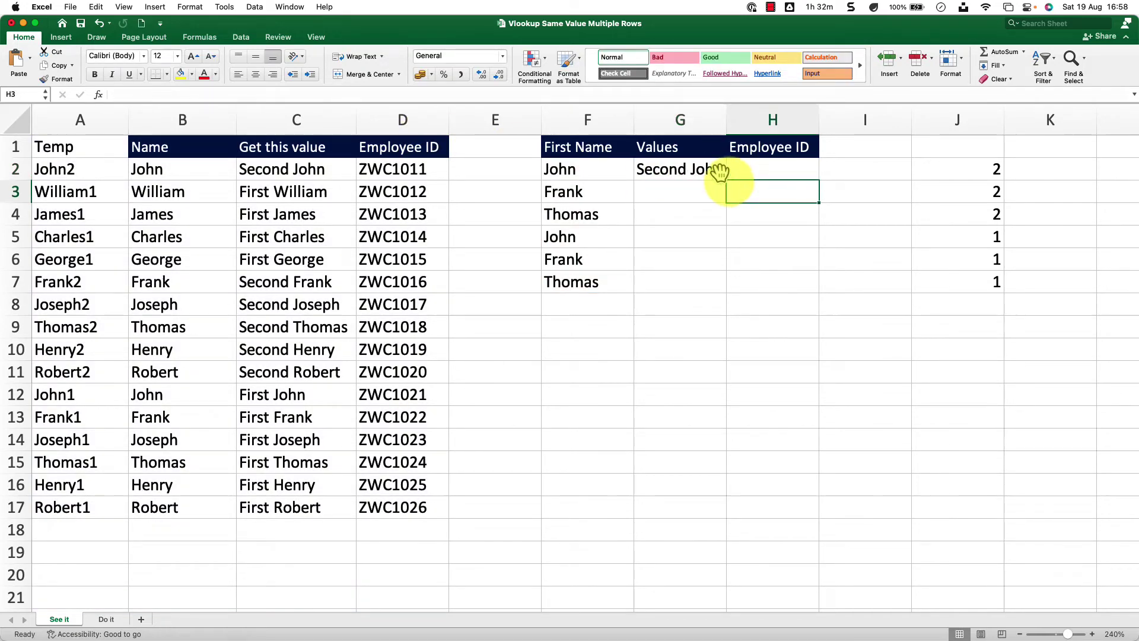
left_click(722, 175)
left_click(653, 236)
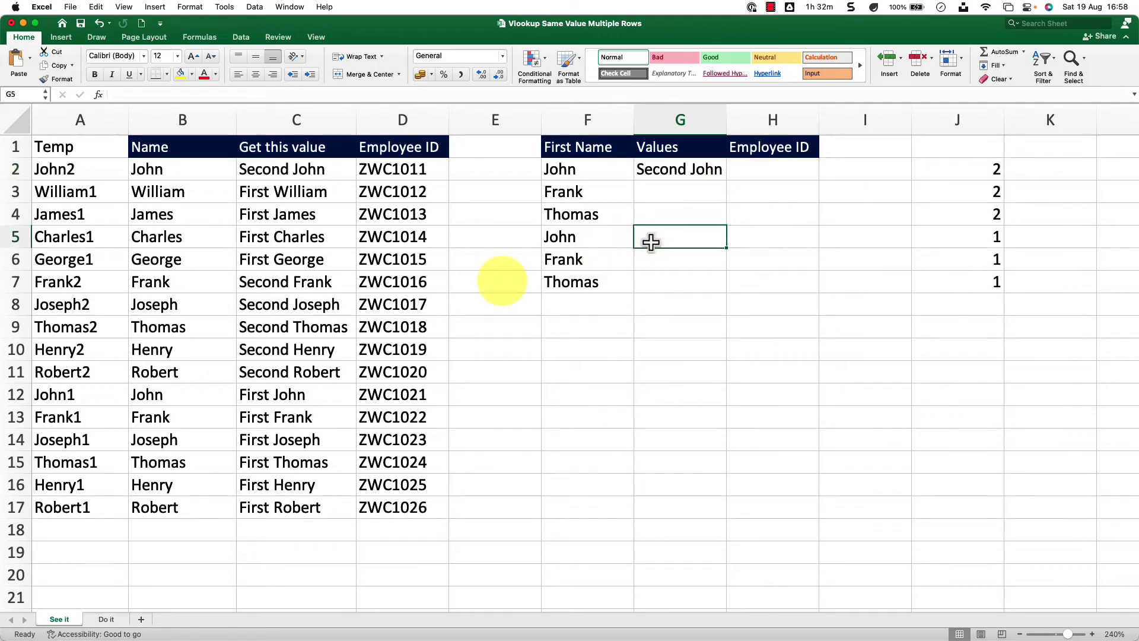
left_click(181, 394)
left_click(287, 394)
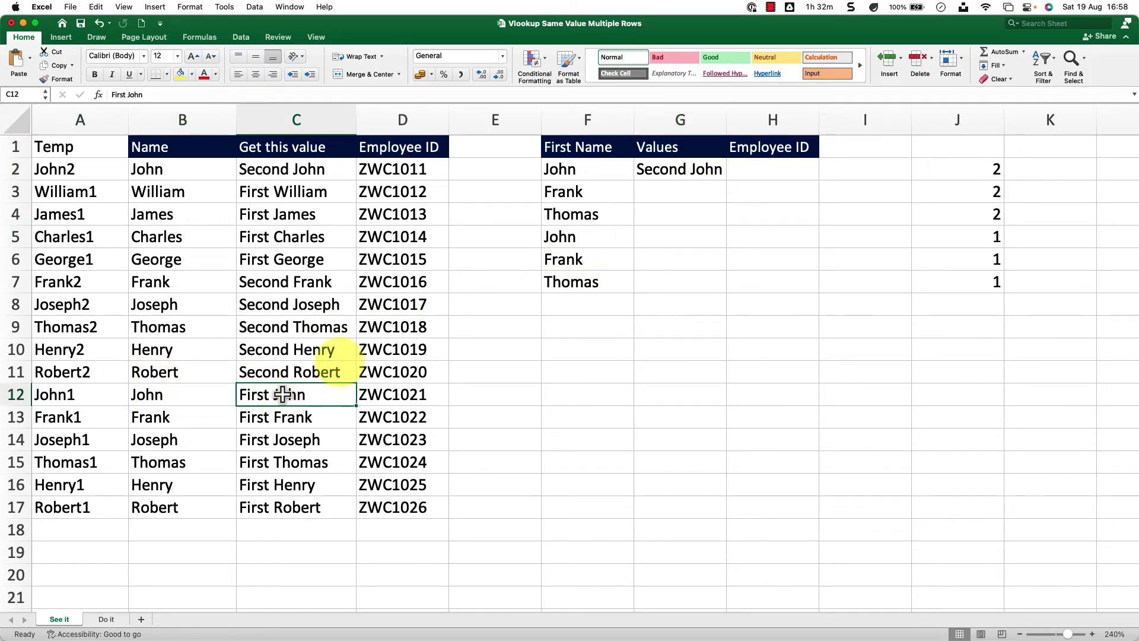
Step: Copy the G2 lookup down to G7 and autofit column G to its results
left_click(682, 166)
left_click_drag(727, 179, 711, 289)
left_click(682, 236)
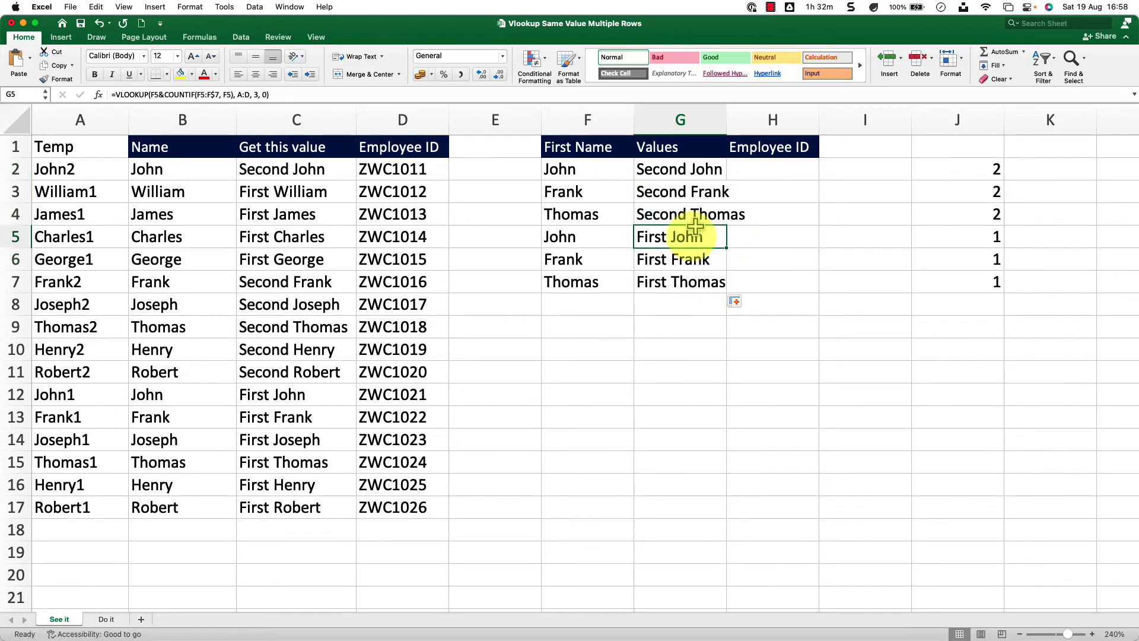
double_click(728, 120)
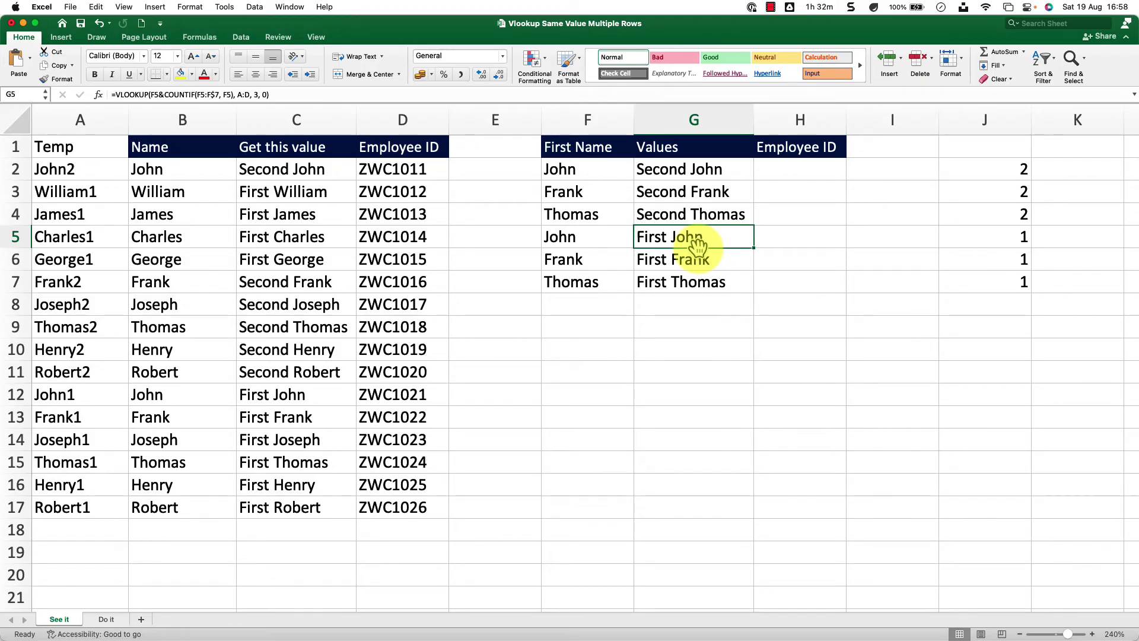
left_click(790, 169)
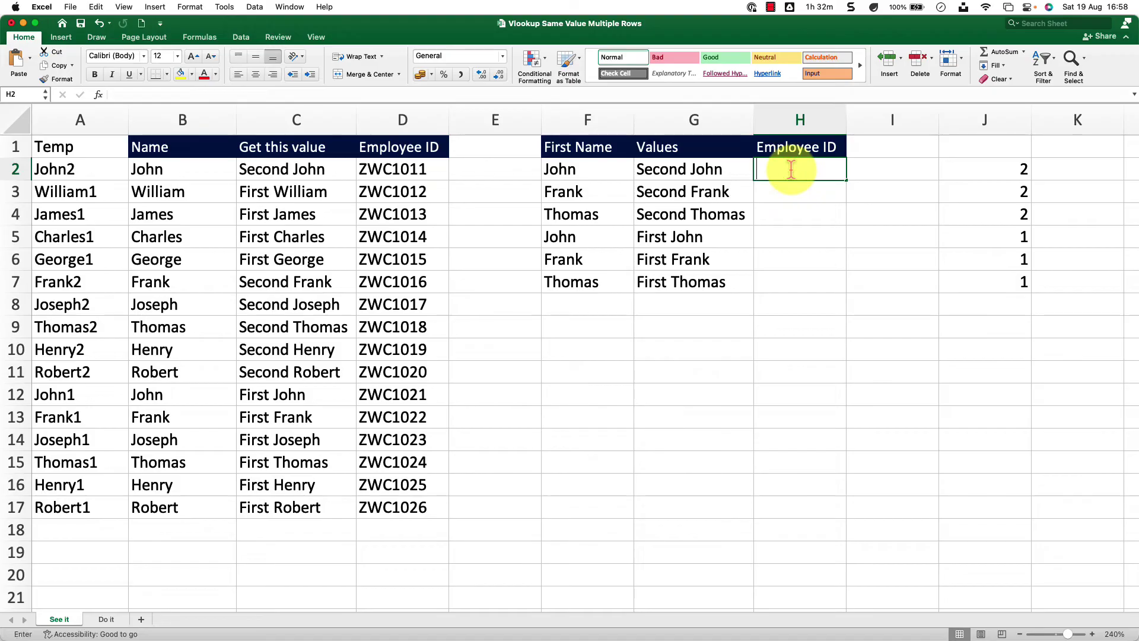
Step: Enter =VLOOKUP(F2&COUNTIF(F2:F$7,F2),A:D,4,0) in H2 to return employee ID ZWC1011
type("=vlookup(")
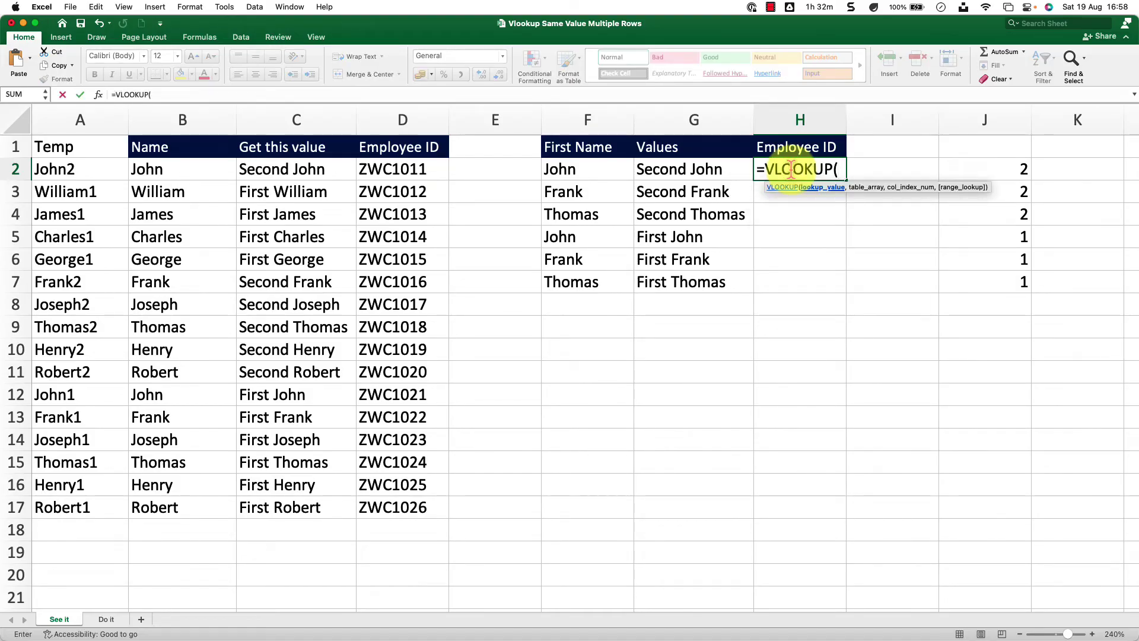
left_click(590, 169)
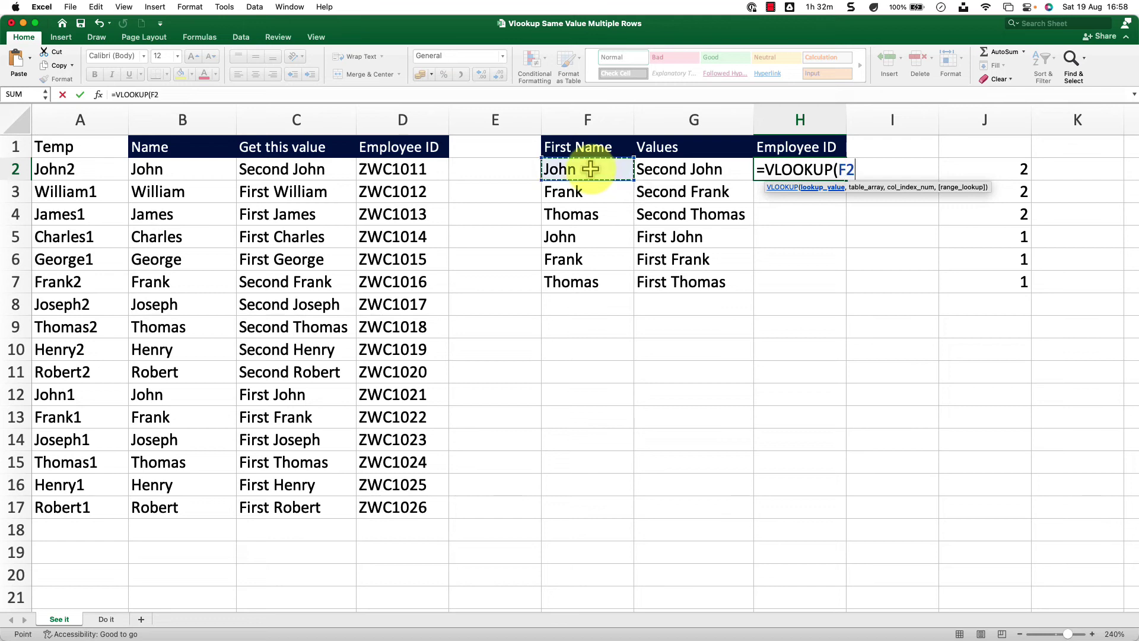
type("&COUNTIF(F2:F$7, F2")
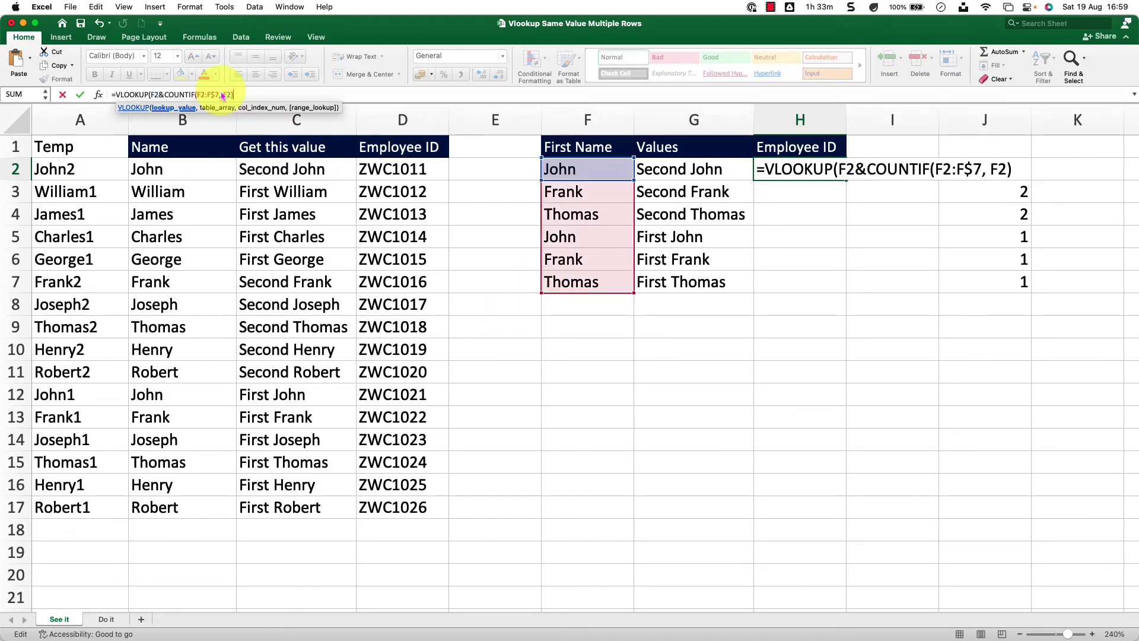
type(",")
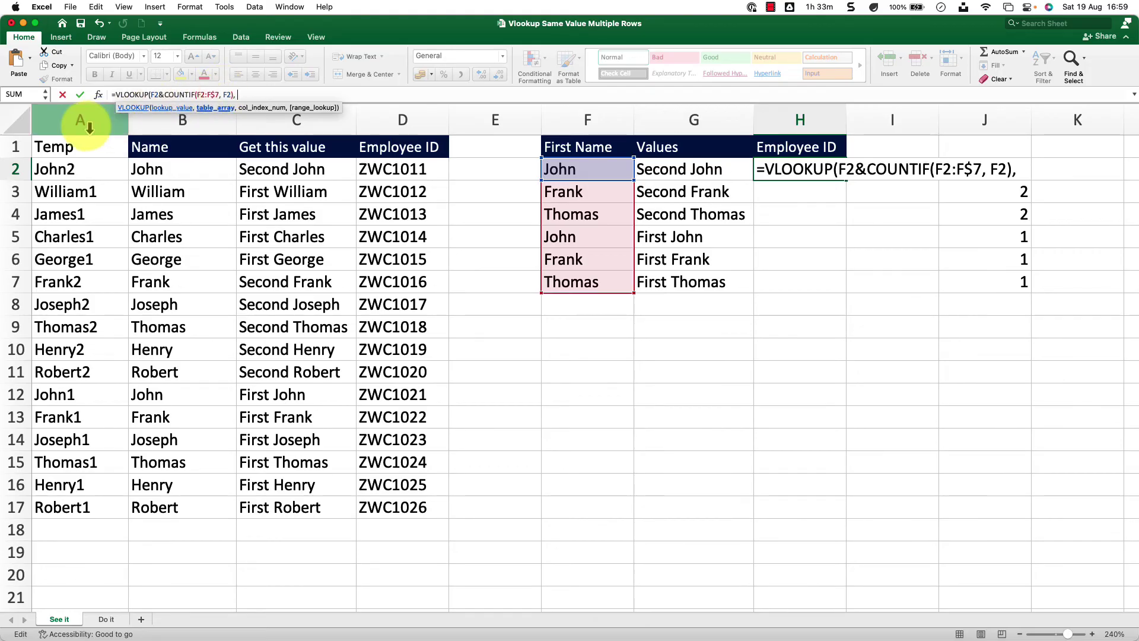
left_click_drag(83, 124, 394, 120)
type(",")
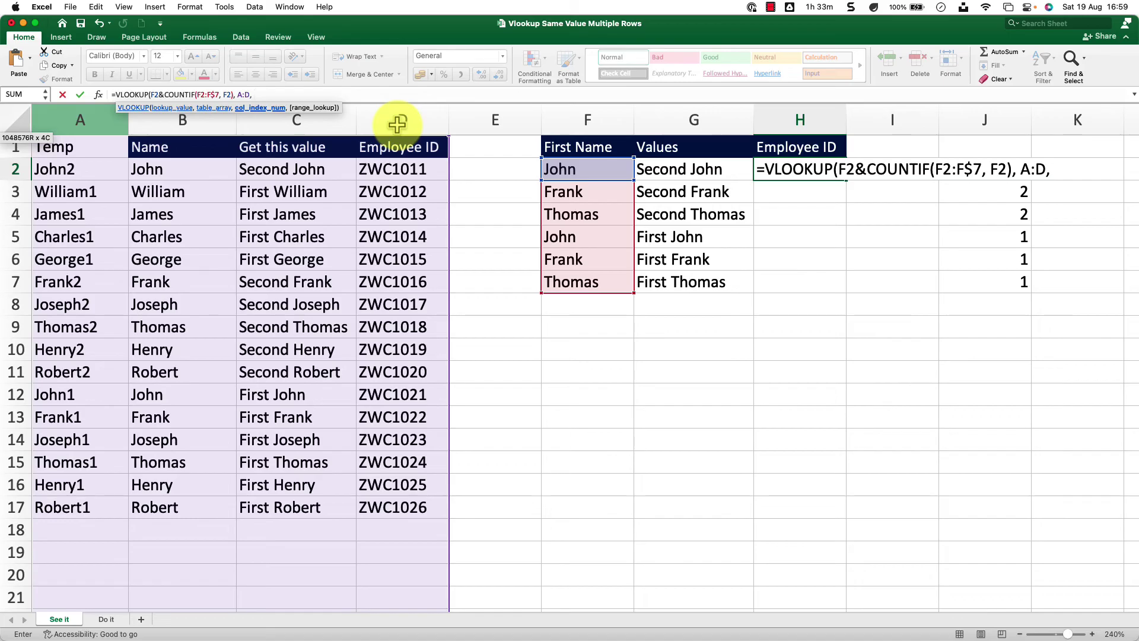
type(" 4, 0)")
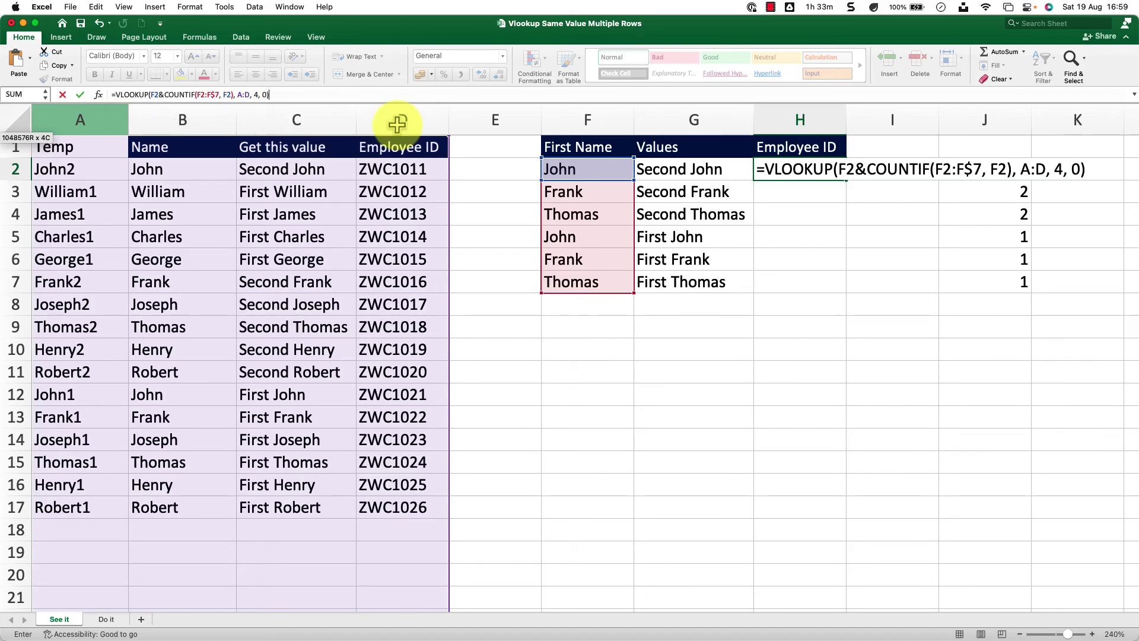
key("Return")
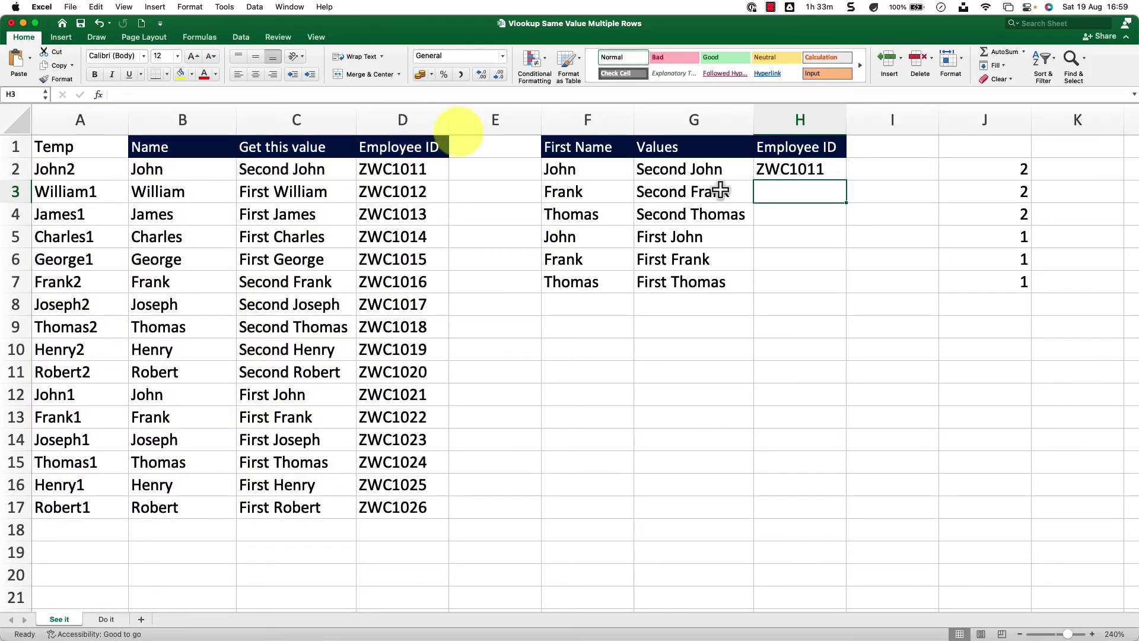
Step: Copy the H2 lookup formula down through H7 in the Employee ID column
left_click(833, 173)
left_click_drag(842, 179, 839, 292)
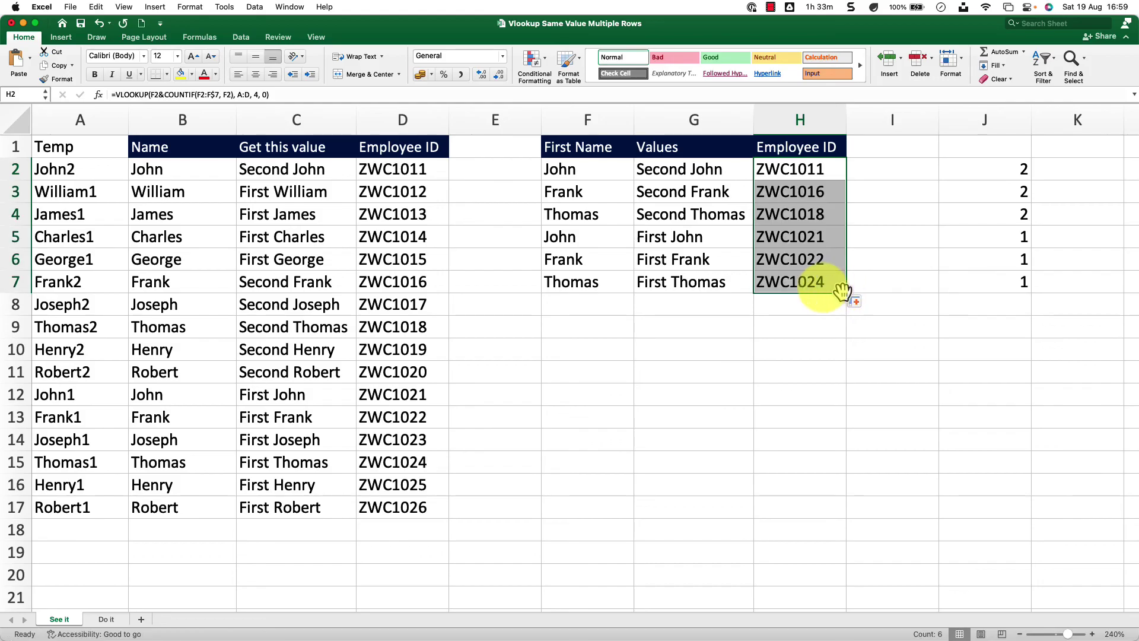
left_click(803, 282)
Step: Verify the second John's results in row 5 against the First John source row 12
left_click(595, 237)
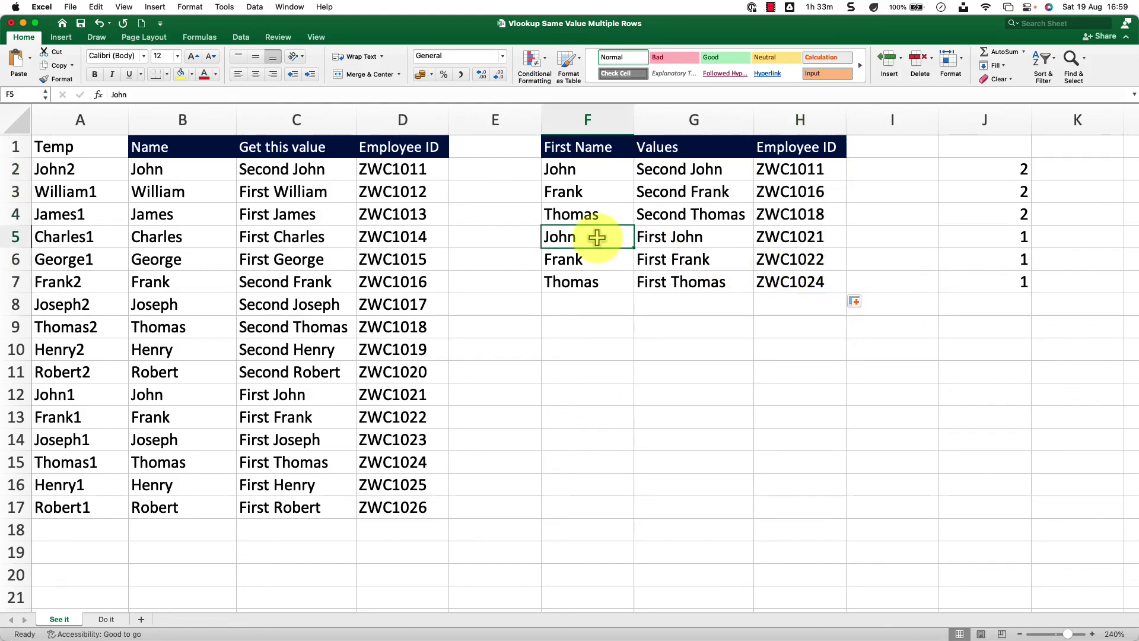
left_click(786, 168)
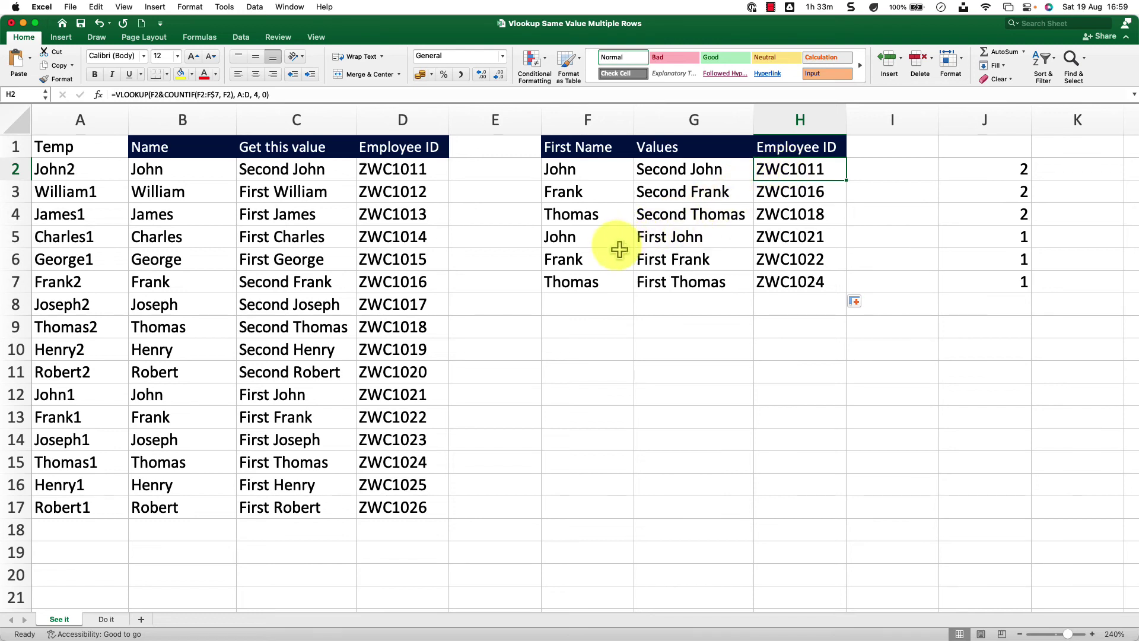
left_click_drag(611, 238, 786, 236)
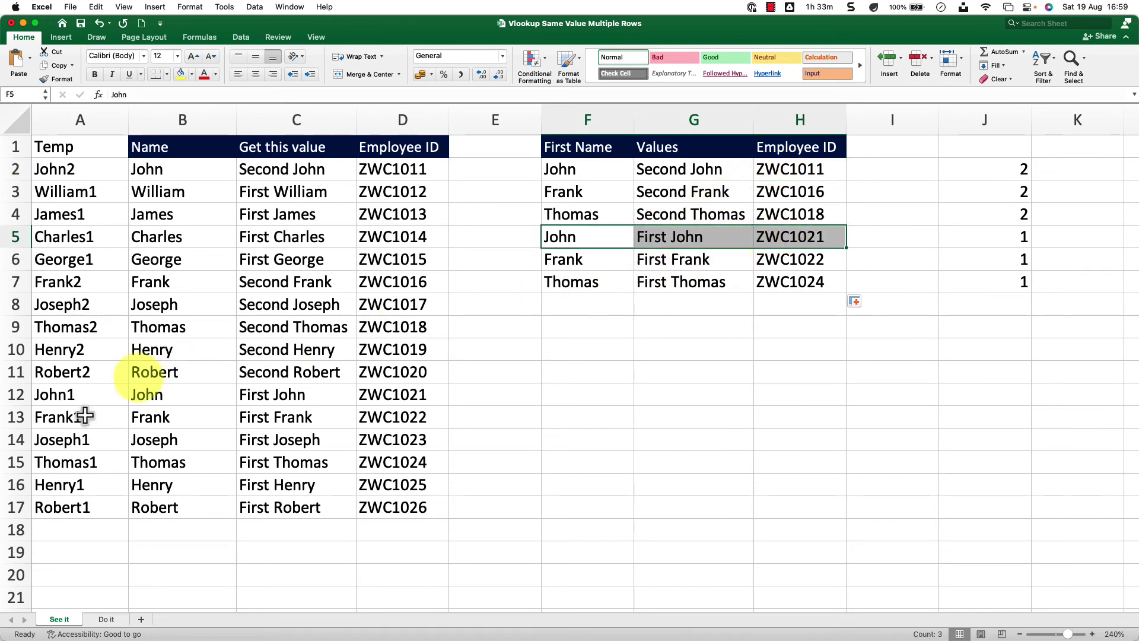
left_click_drag(81, 389, 382, 395)
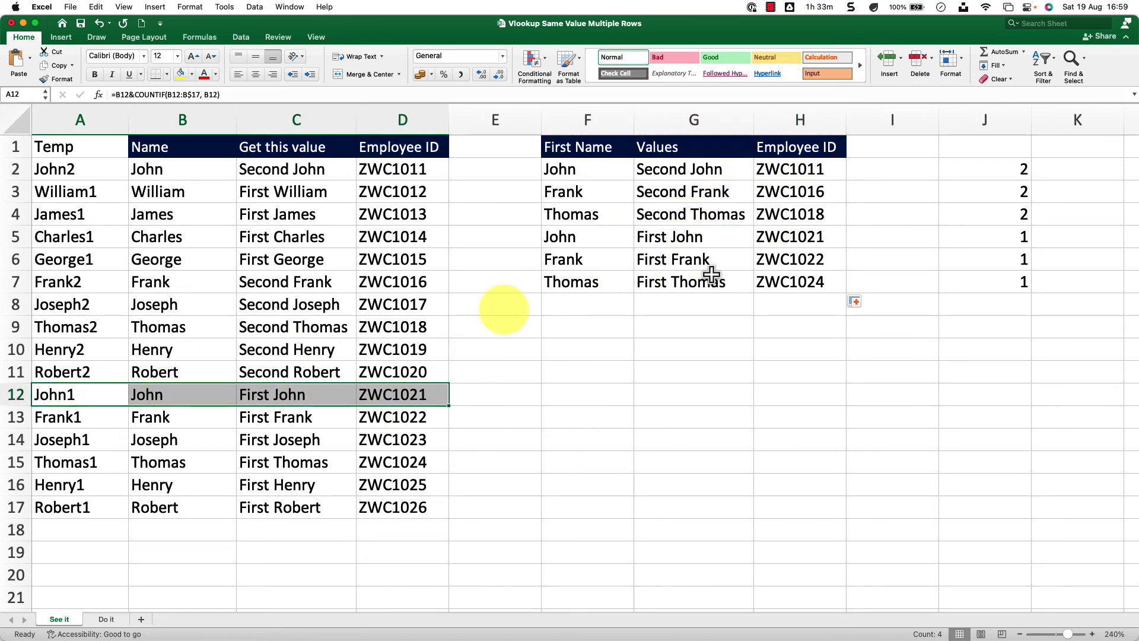
left_click_drag(599, 237, 738, 238)
left_click(739, 311)
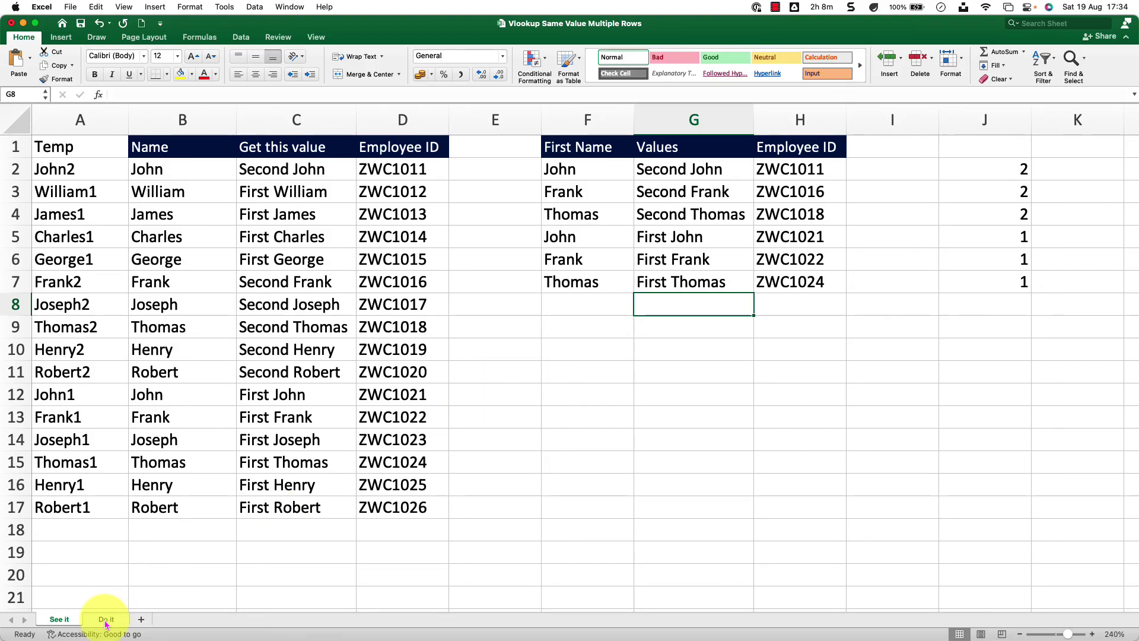
Step: Select G2:I8 to review the finished Values and Employee ID results
left_click_drag(674, 175, 856, 295)
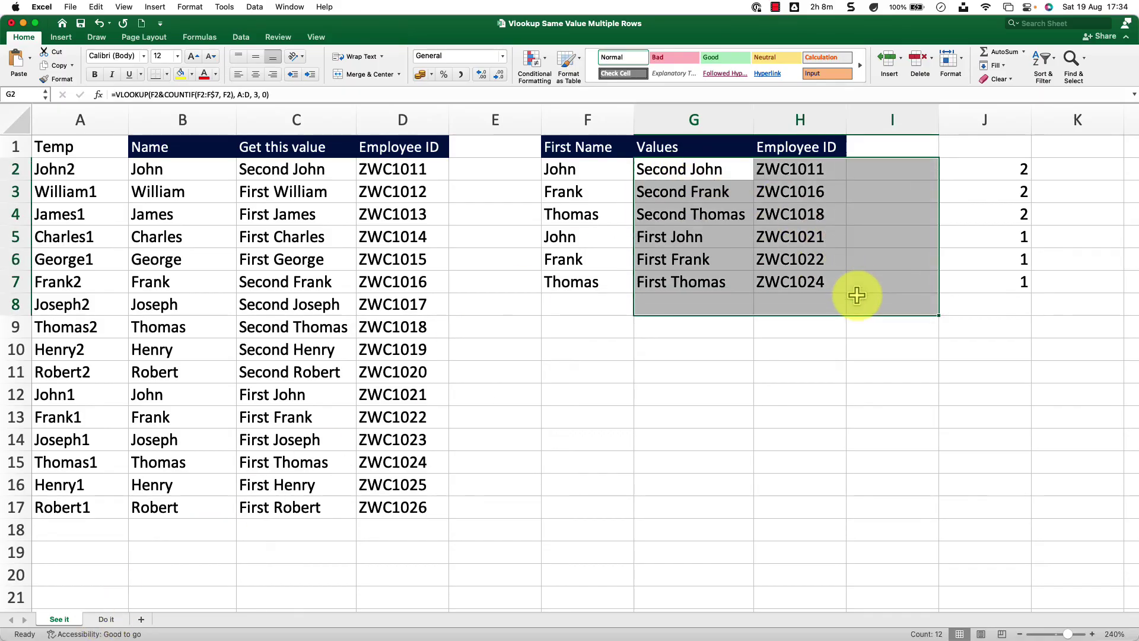
Step: Switch to the Do it practice sheet
left_click(106, 619)
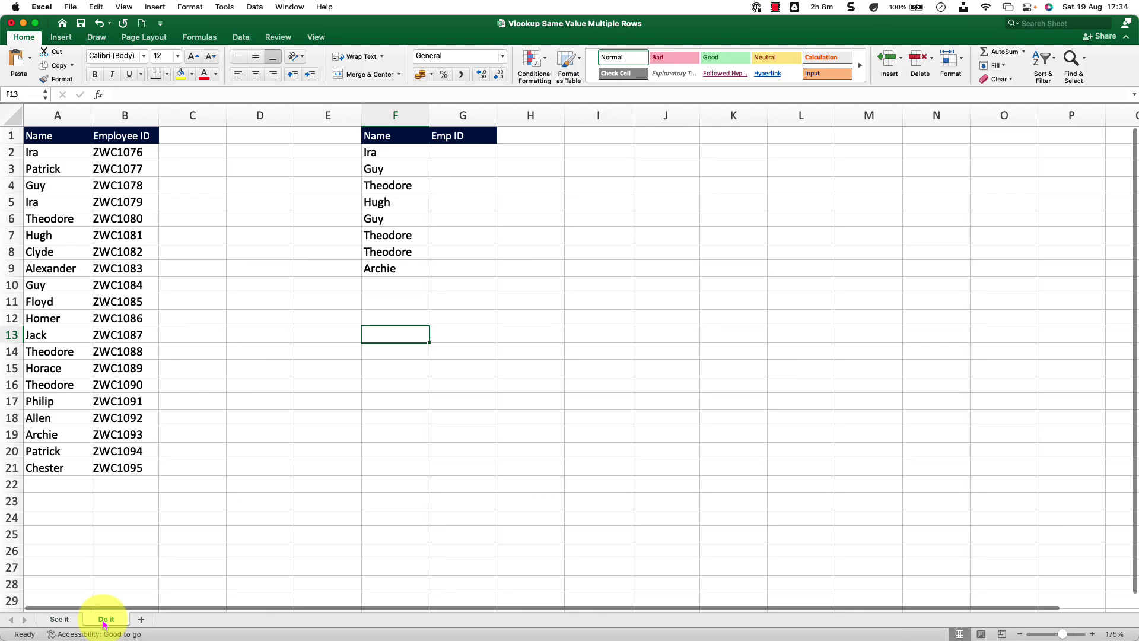